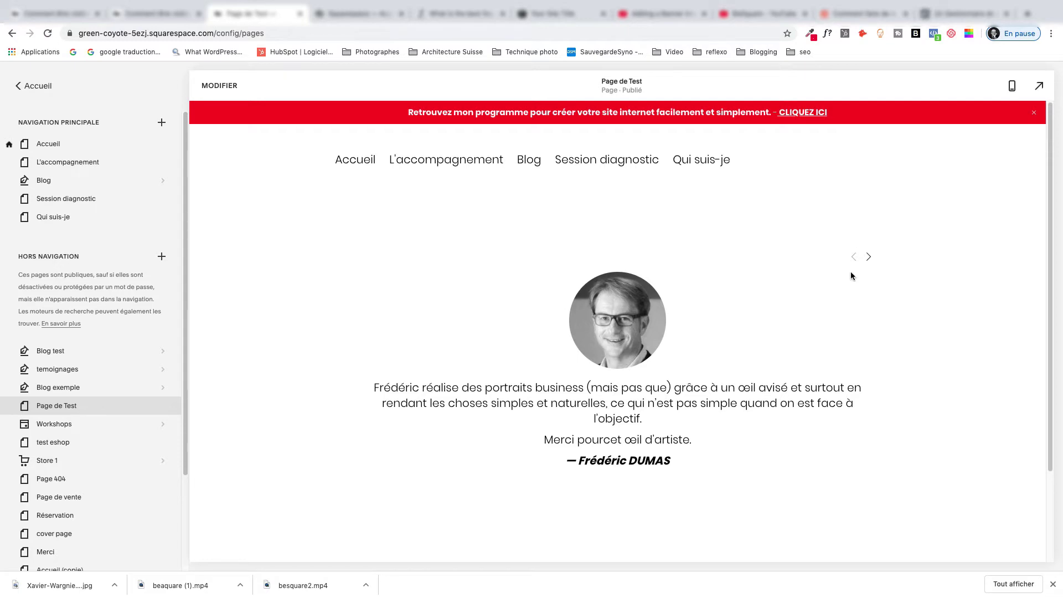
click(869, 256)
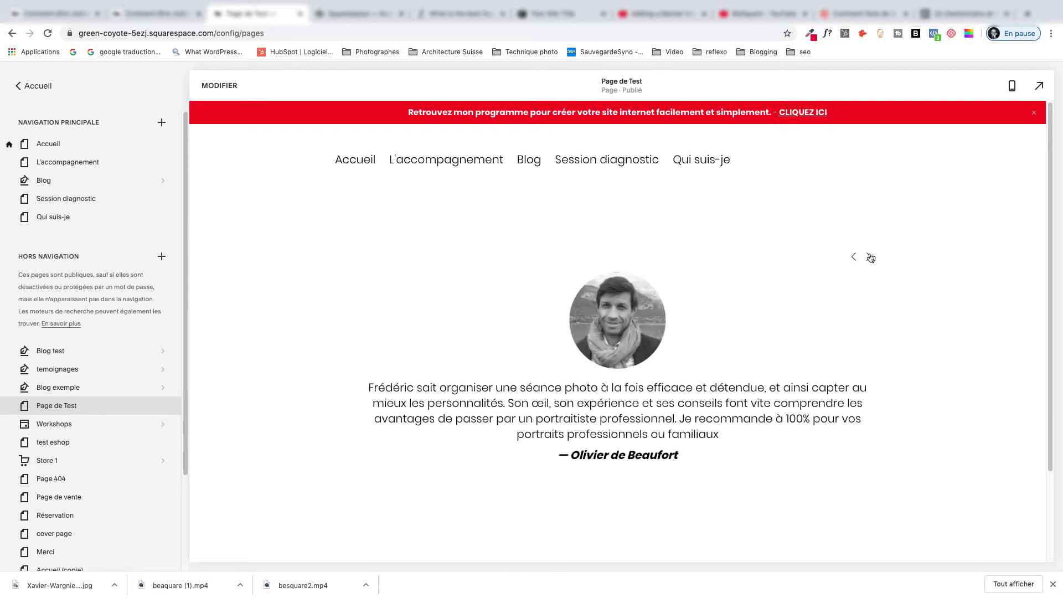
click(870, 257)
click(853, 258)
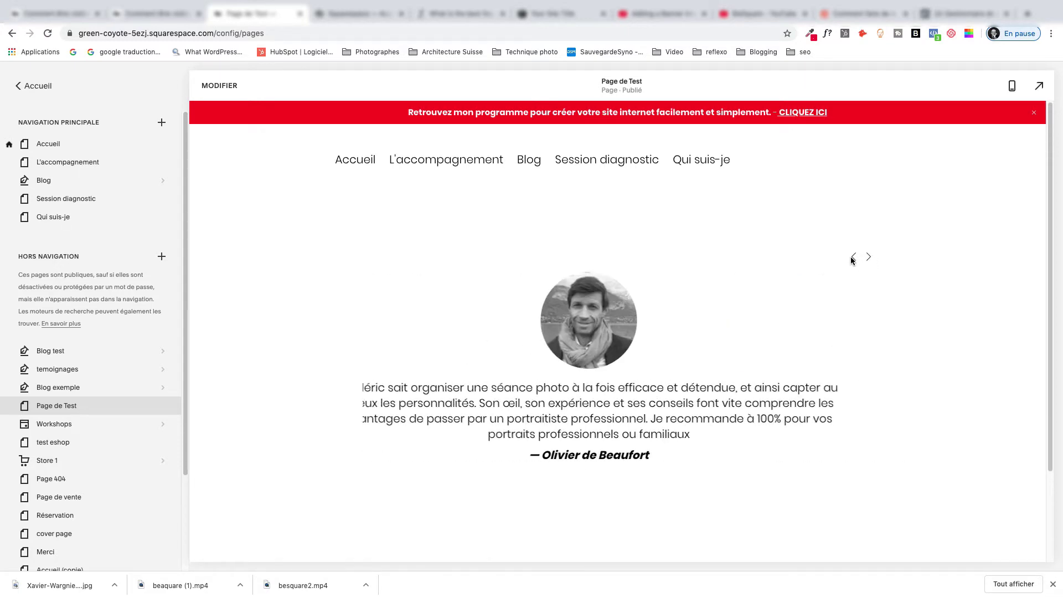
click(853, 258)
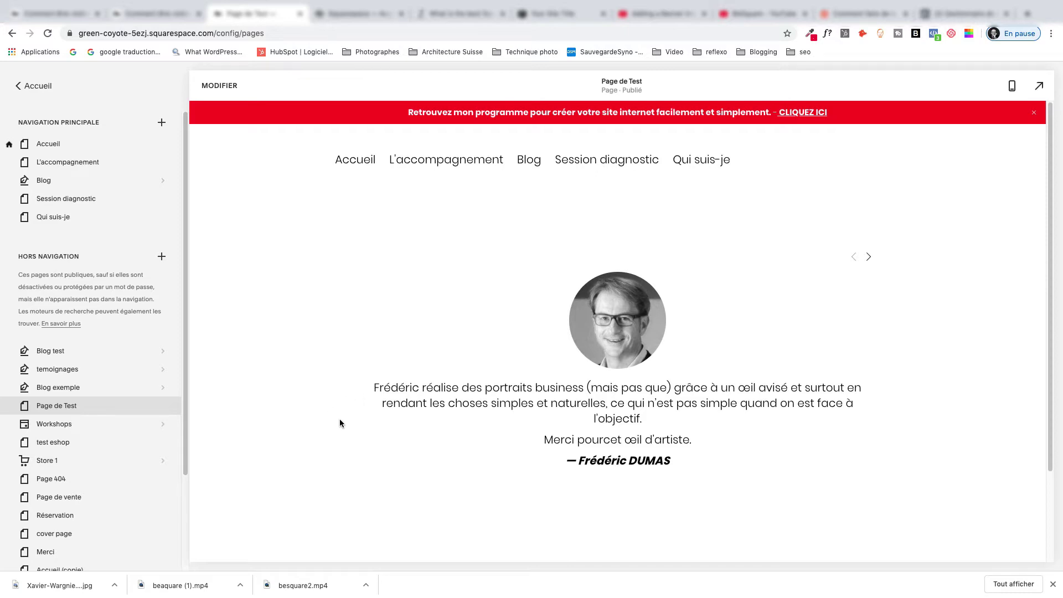
Open the temoignages blog and start editing the Temoignage 2 post.
mouse_move(90, 398)
mouse_move(66, 371)
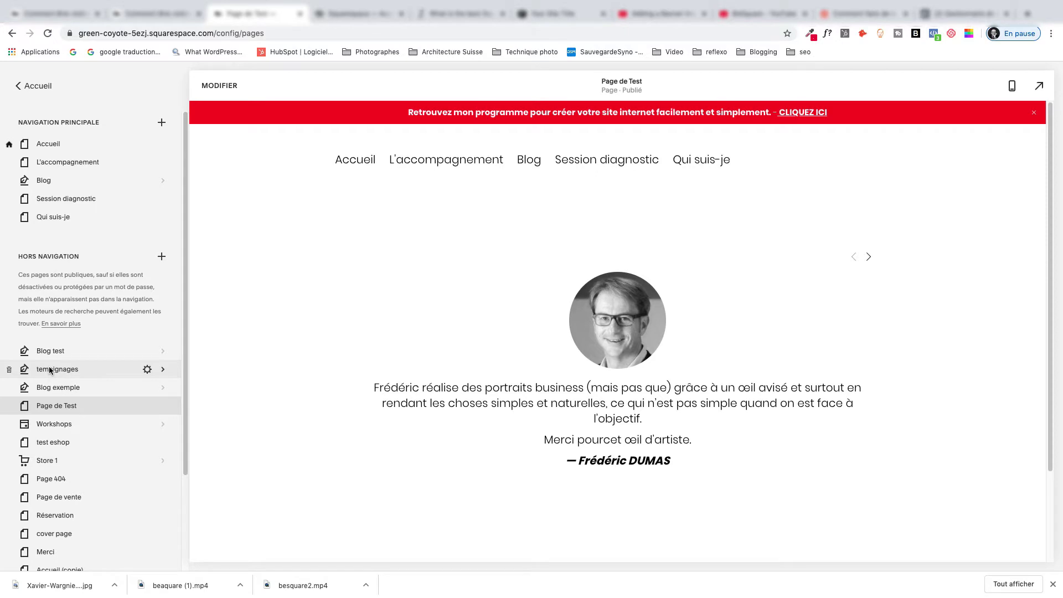
click(50, 369)
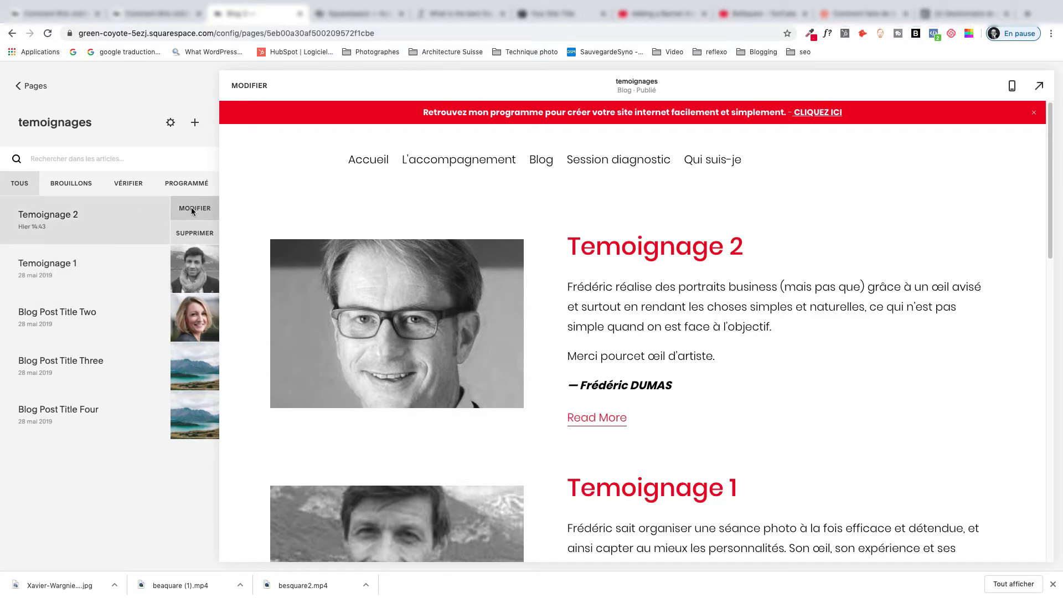
click(192, 210)
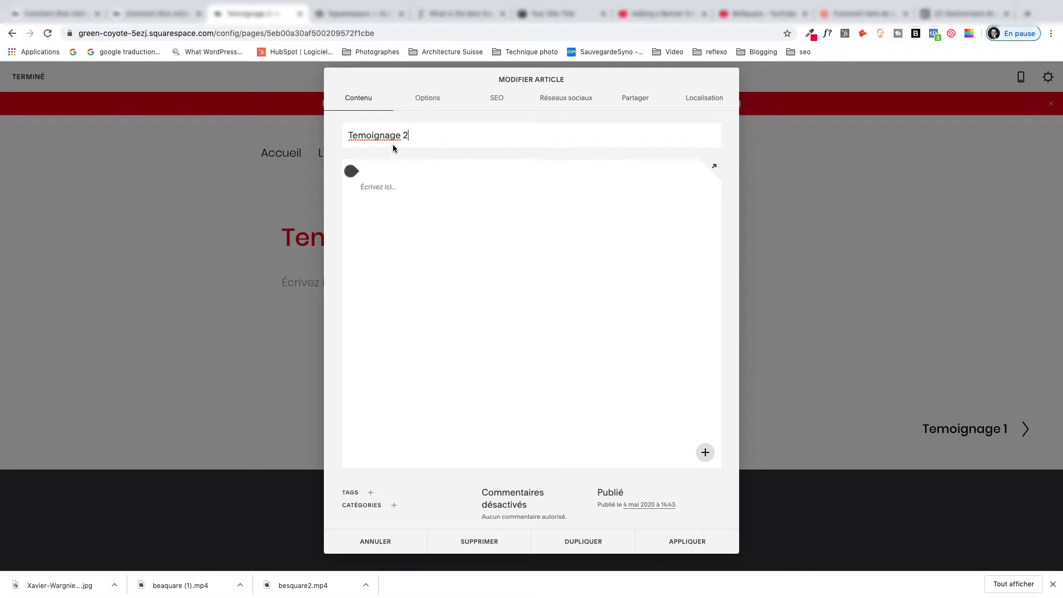
Review Temoignage 2's title, then its thumbnail and excerpt on the Options tab.
drag(416, 136, 326, 139)
click(427, 100)
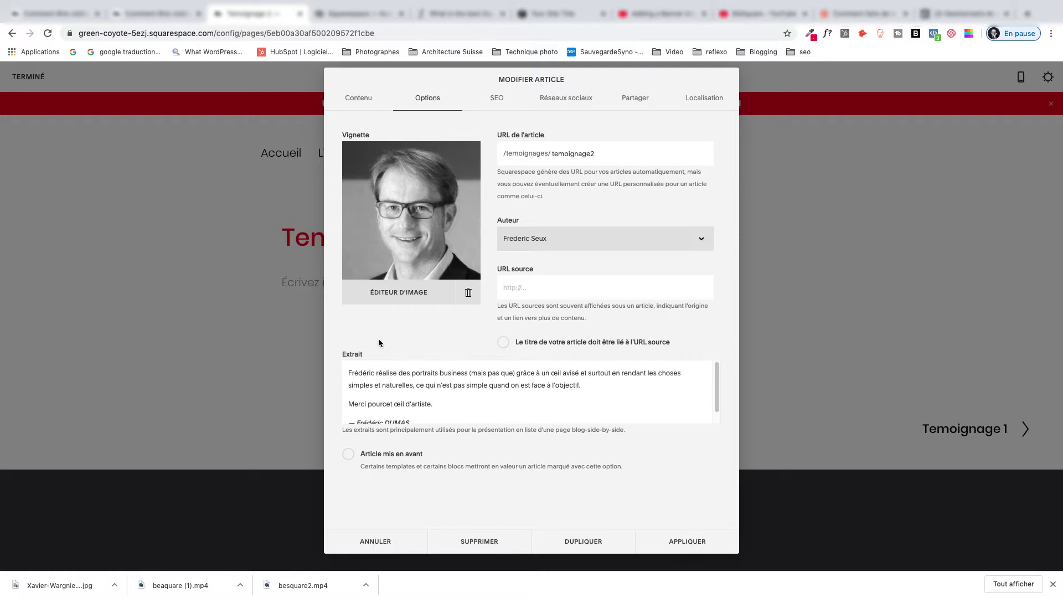
scroll(421, 369, down, 1)
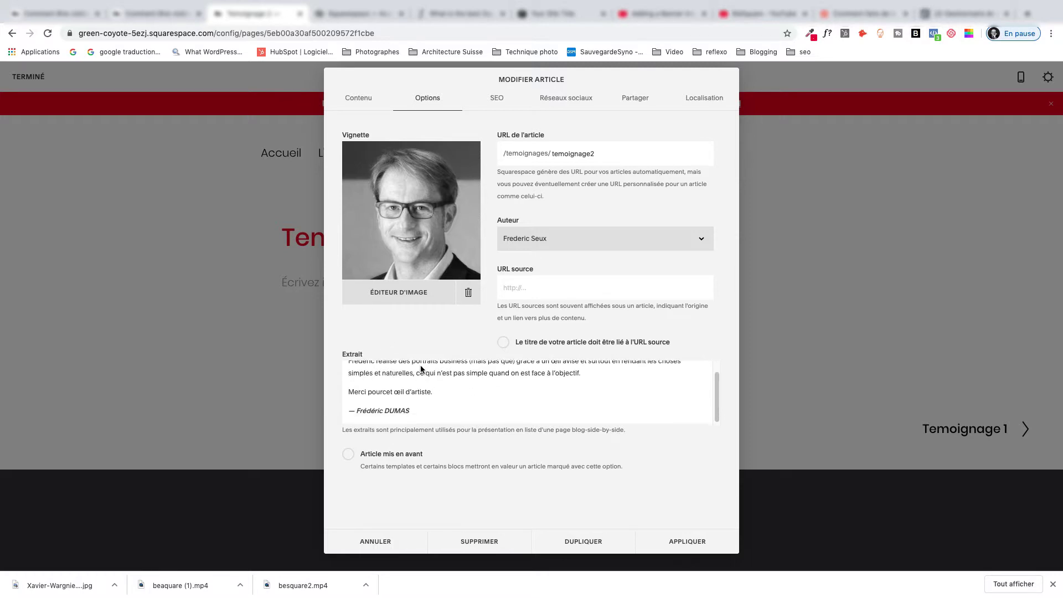
scroll(428, 407, up, 1)
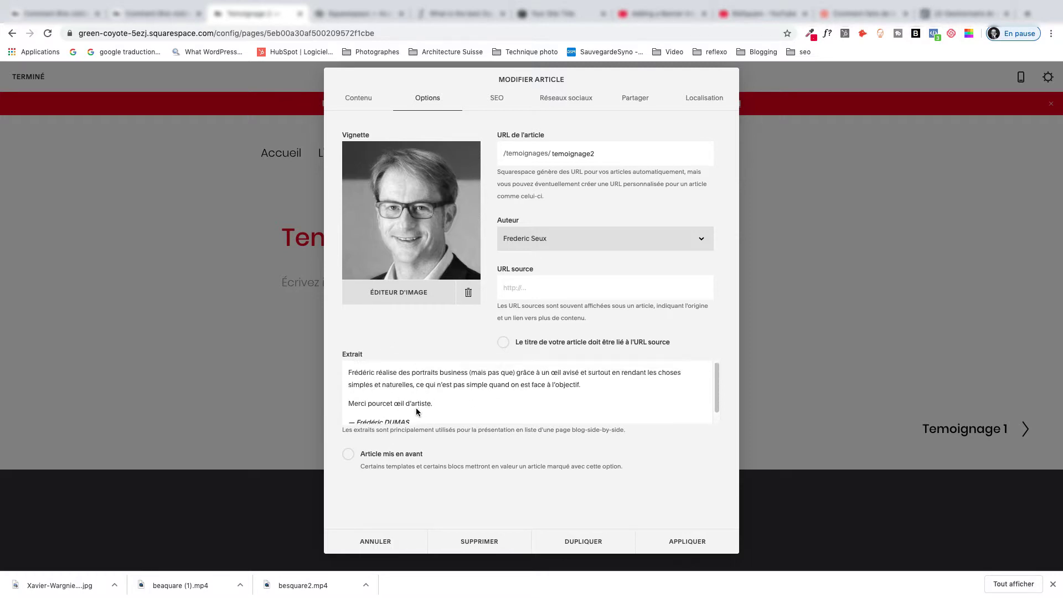
click(397, 378)
key(ctrl+a)
scroll(397, 412, down, 1)
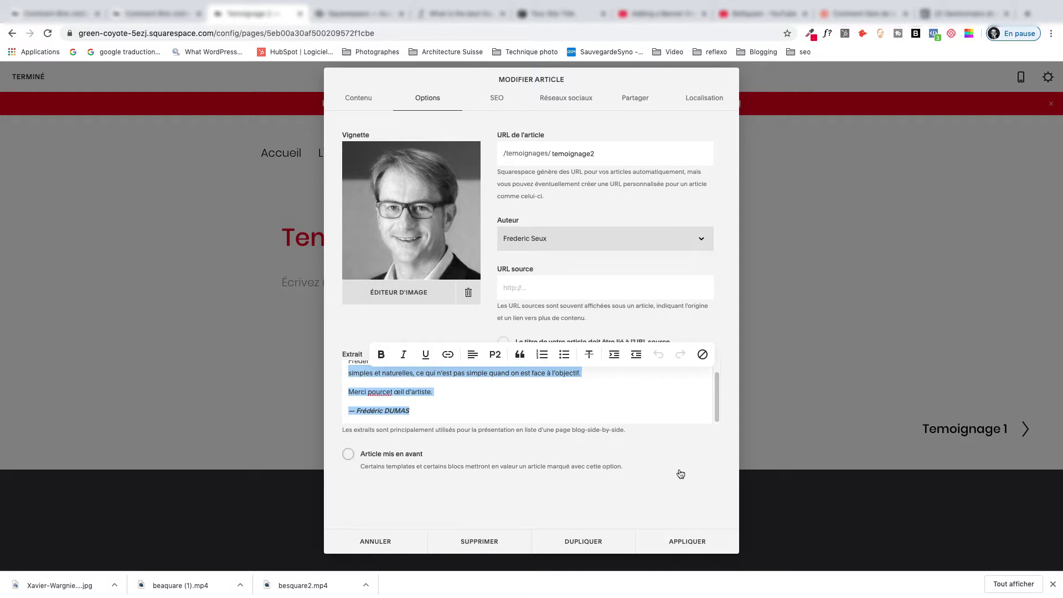
Apply the post settings and save Temoignage 2 with Enregistrer.
click(677, 540)
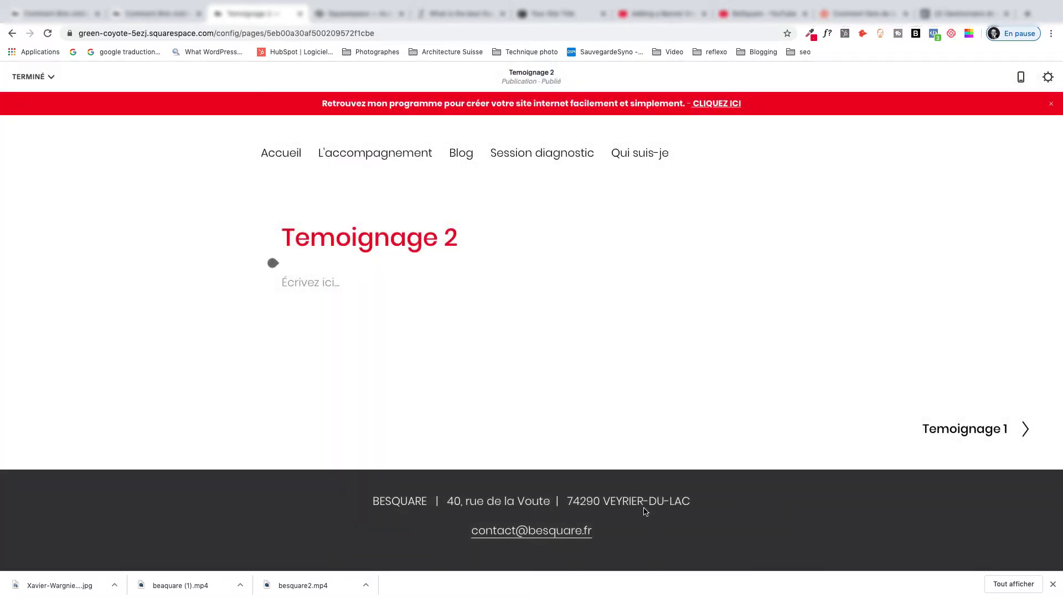
click(31, 77)
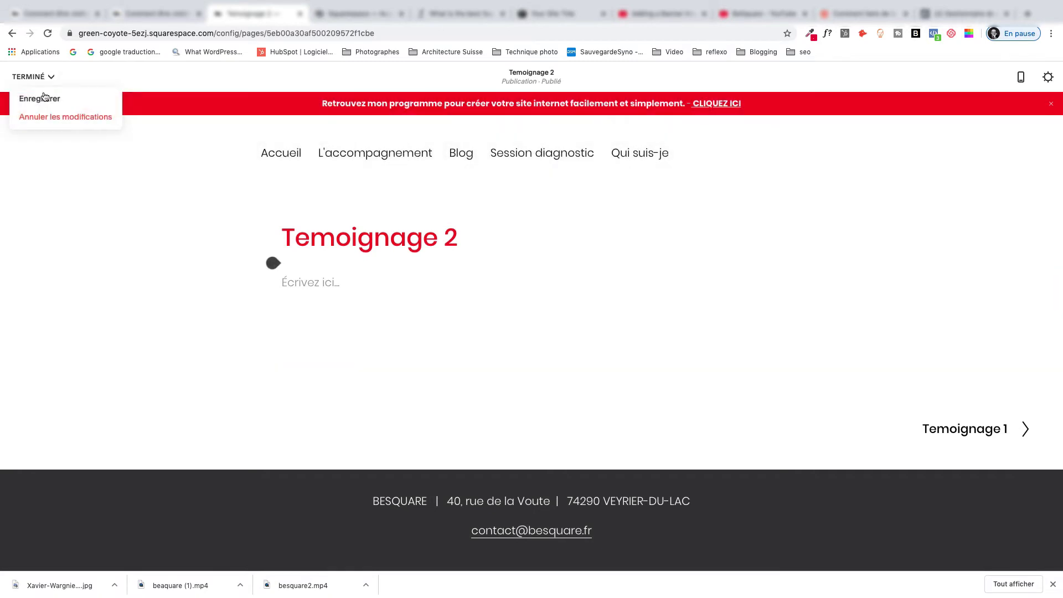
click(44, 102)
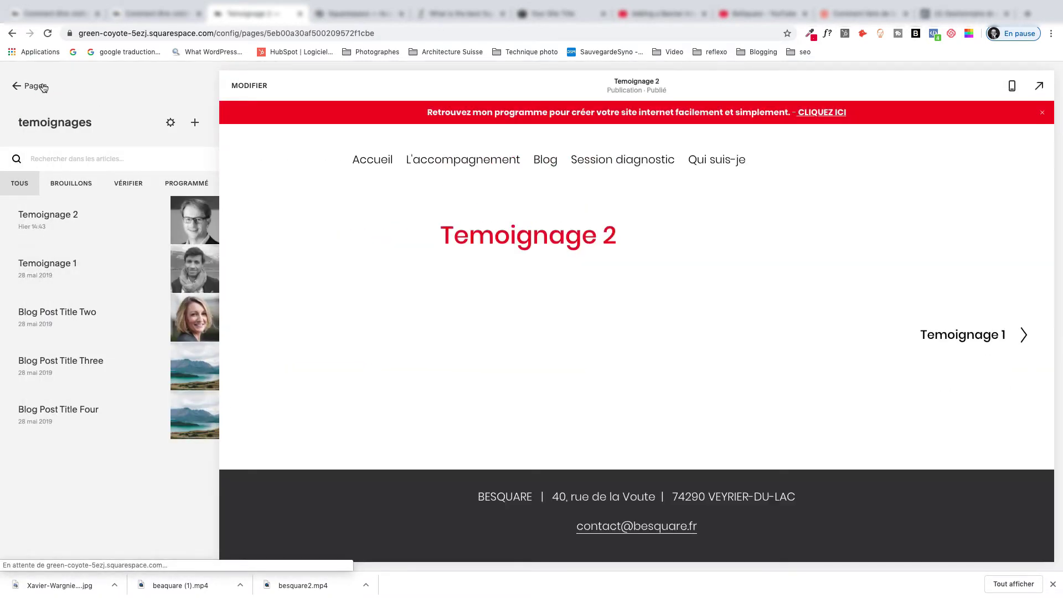
Inspect the Page de Test Sommaire block's settings, then cancel without changes.
click(43, 87)
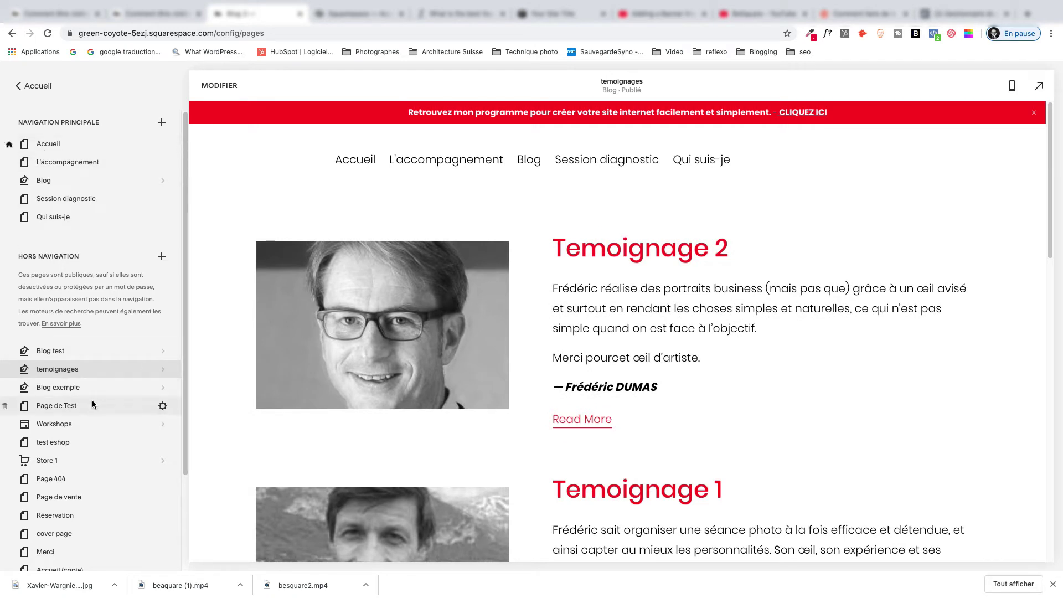
click(45, 404)
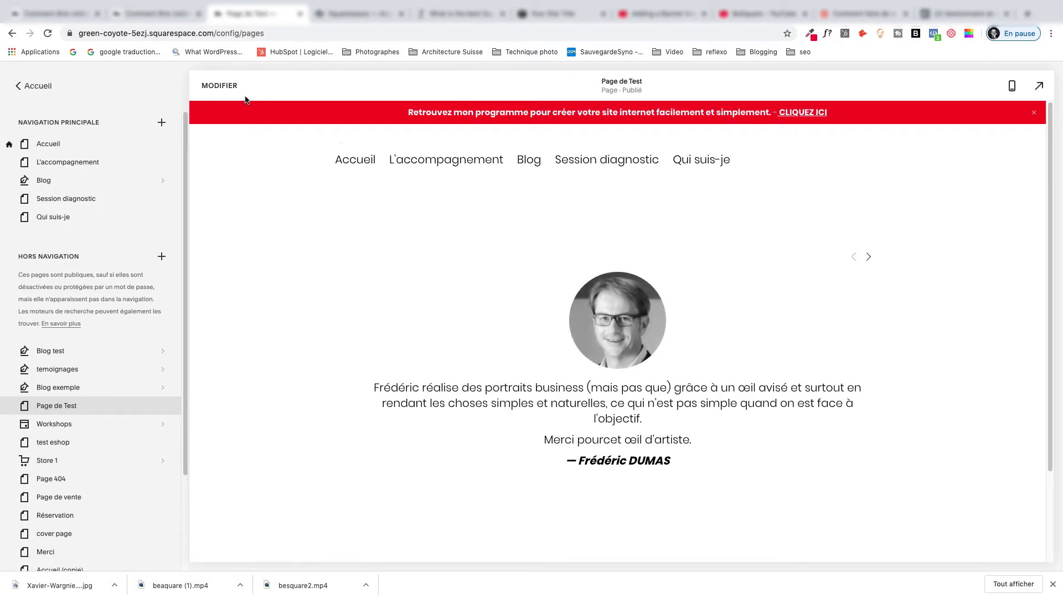
click(227, 91)
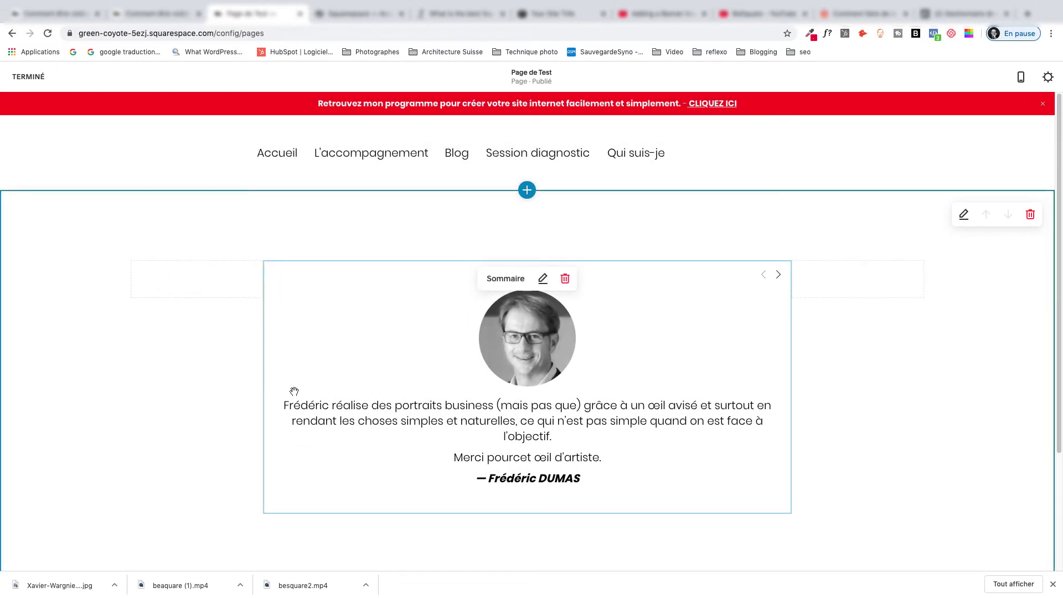
click(542, 280)
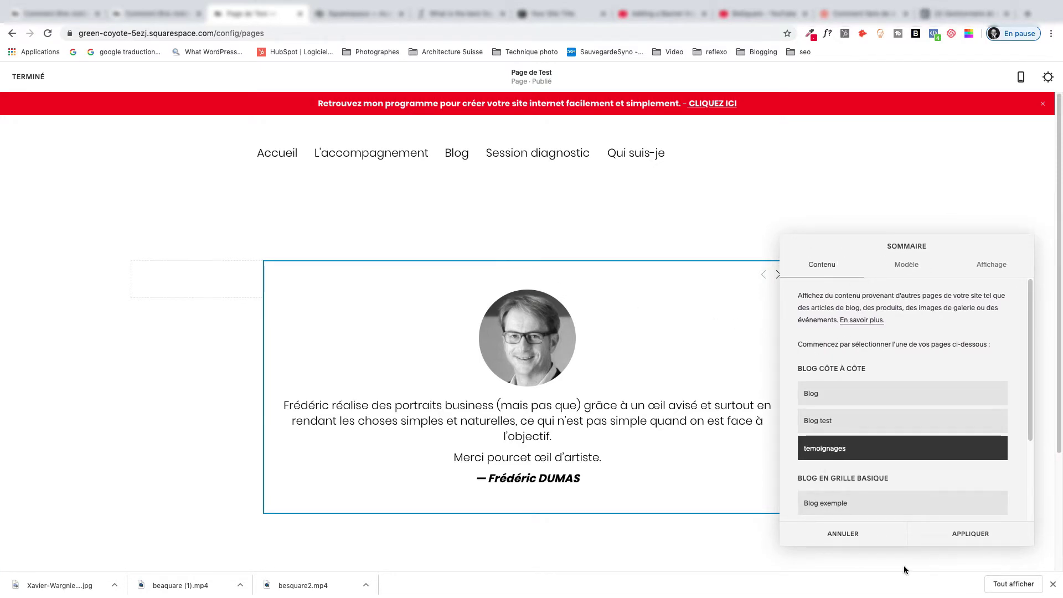
click(839, 535)
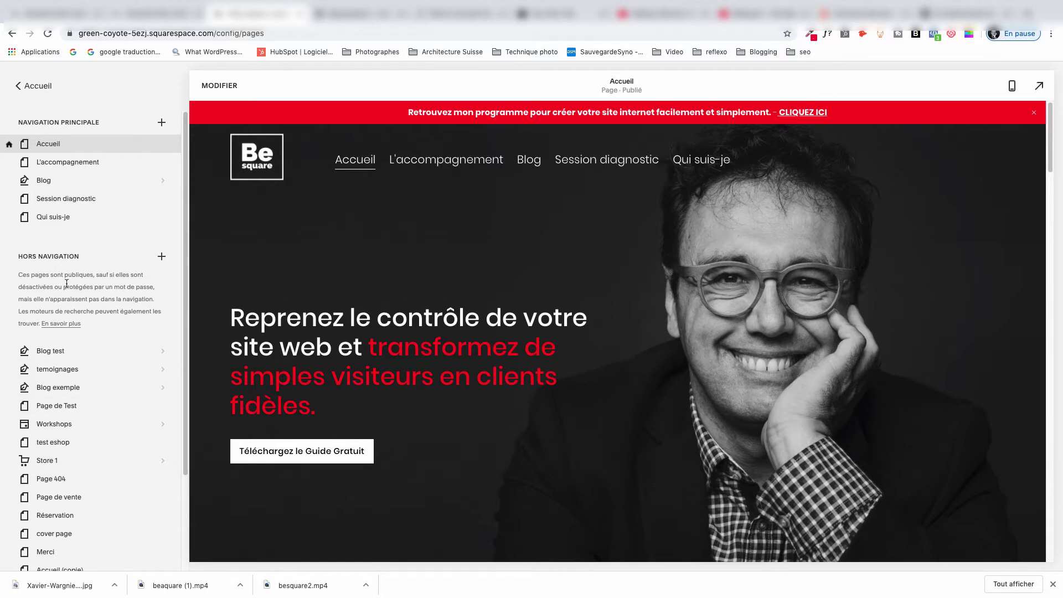
Add a Blog page under HORS NAVIGATION and name it TEMOINS.
drag(59, 251, 23, 255)
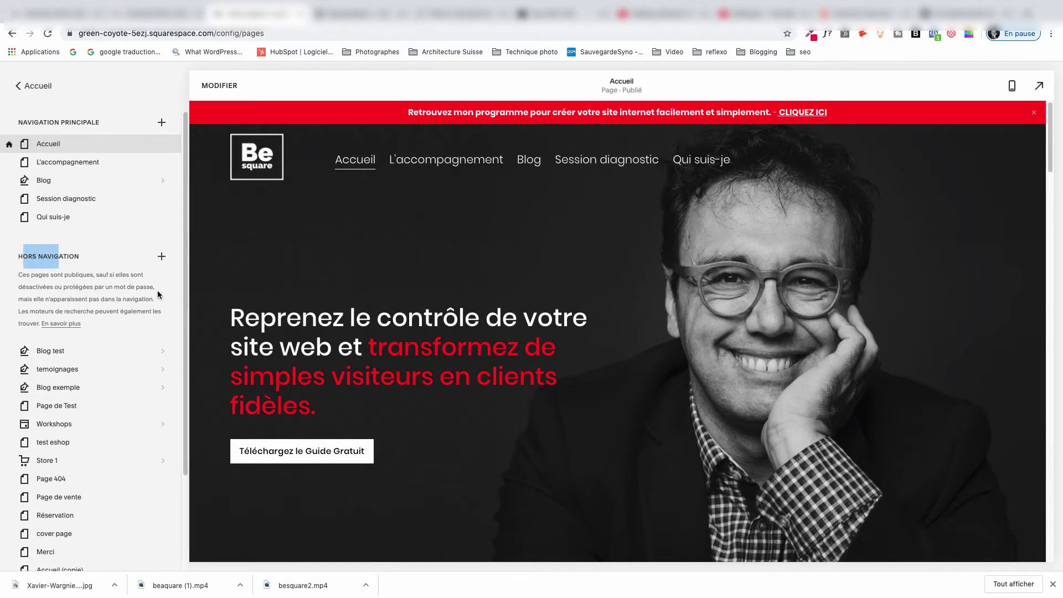
click(162, 257)
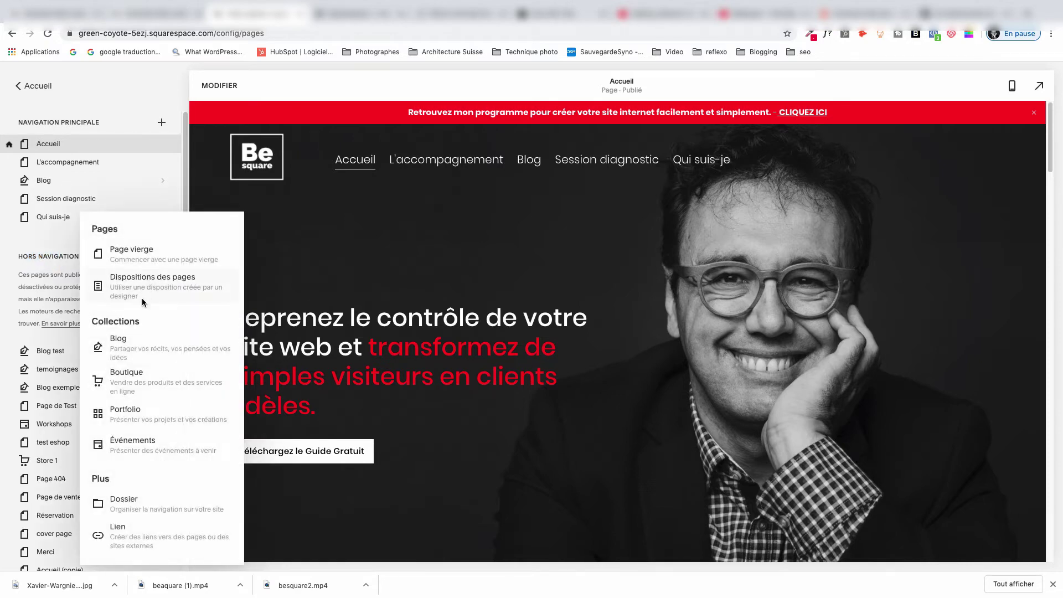
click(131, 352)
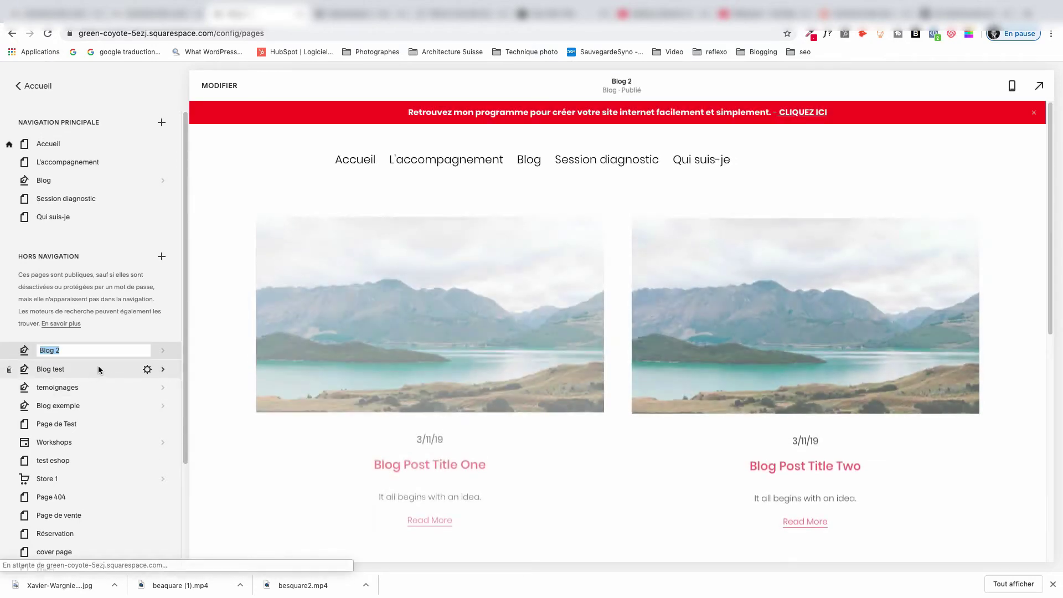
text(TE)
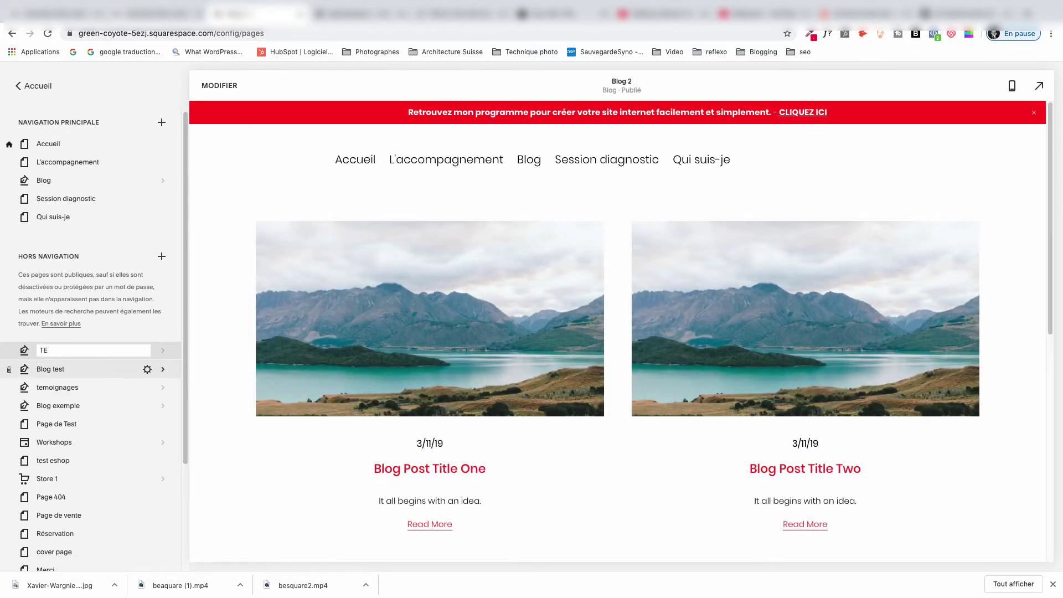
text(MOINS)
key(Return)
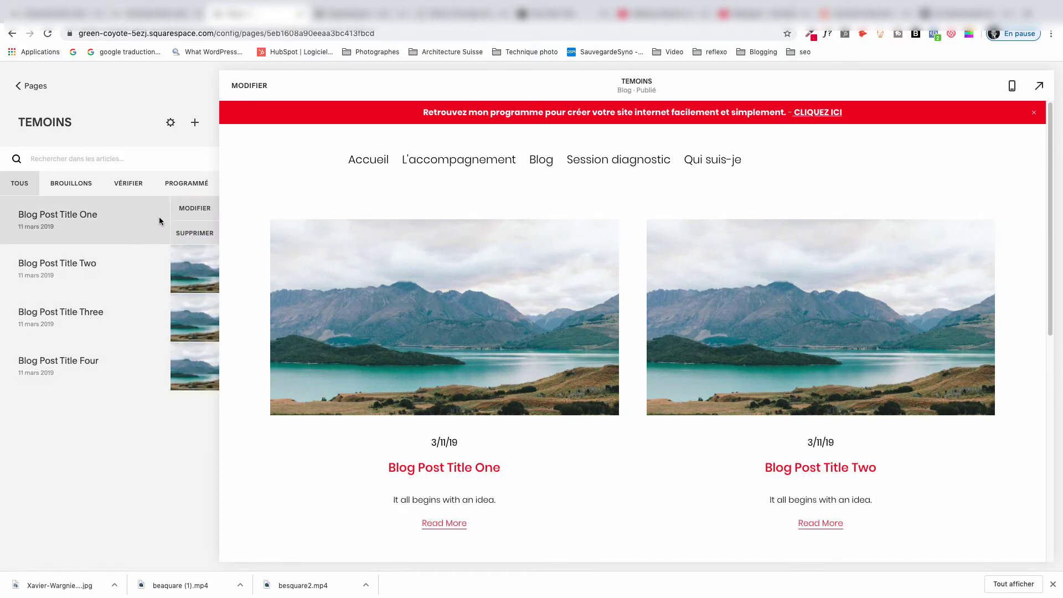
Retitle the Blog Post Title One sample post to 1ER and show its Options settings.
click(176, 208)
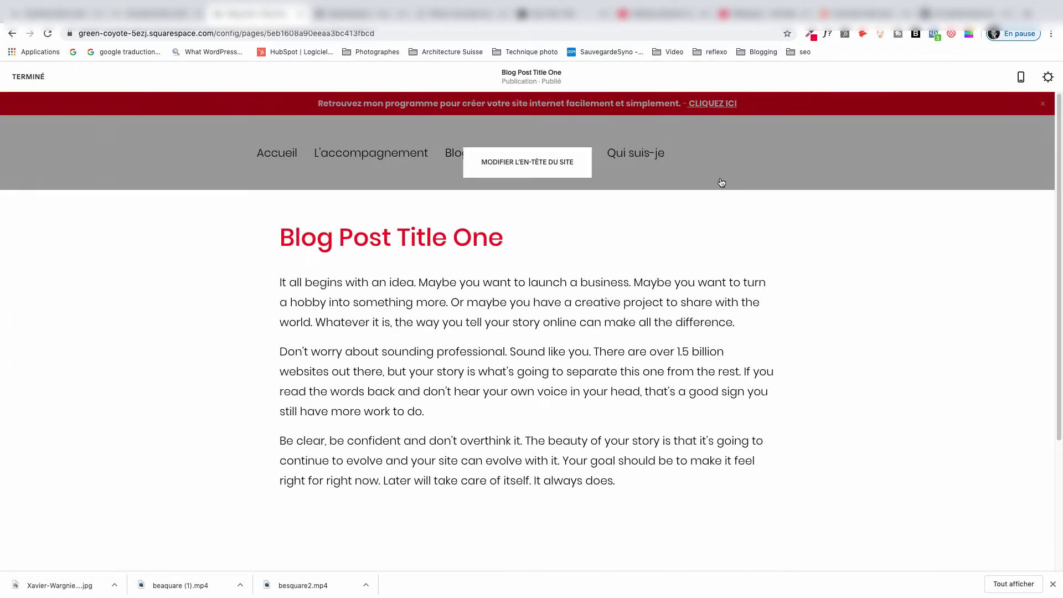
click(1049, 79)
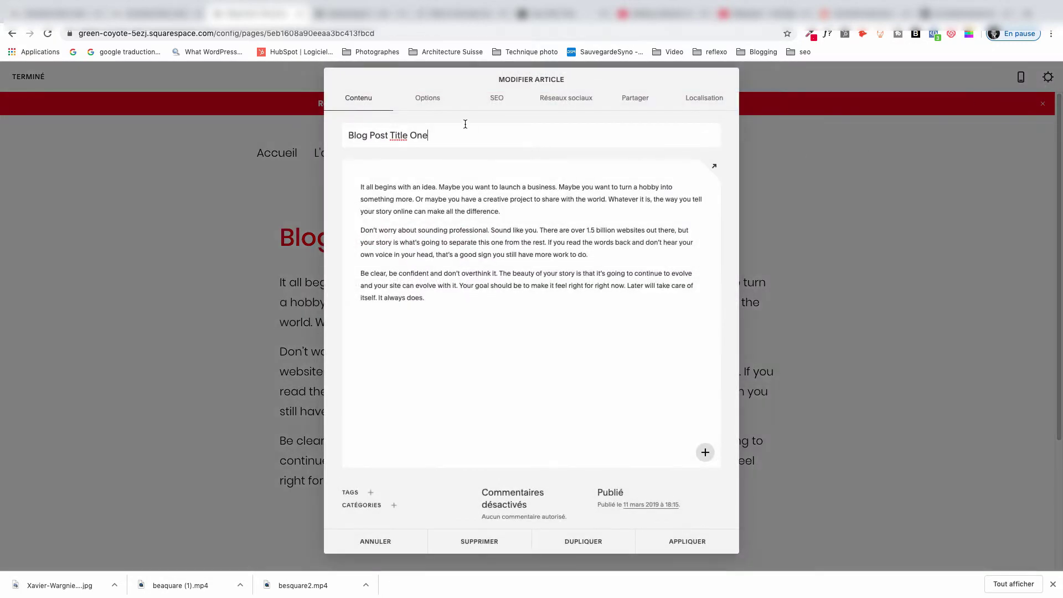
triple_click(392, 135)
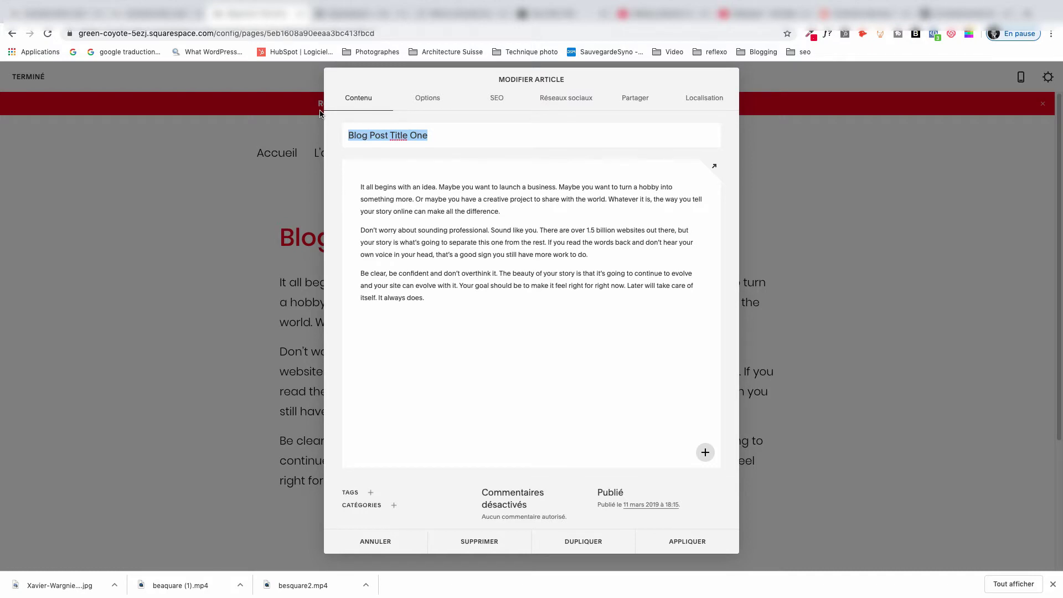
text(1ER)
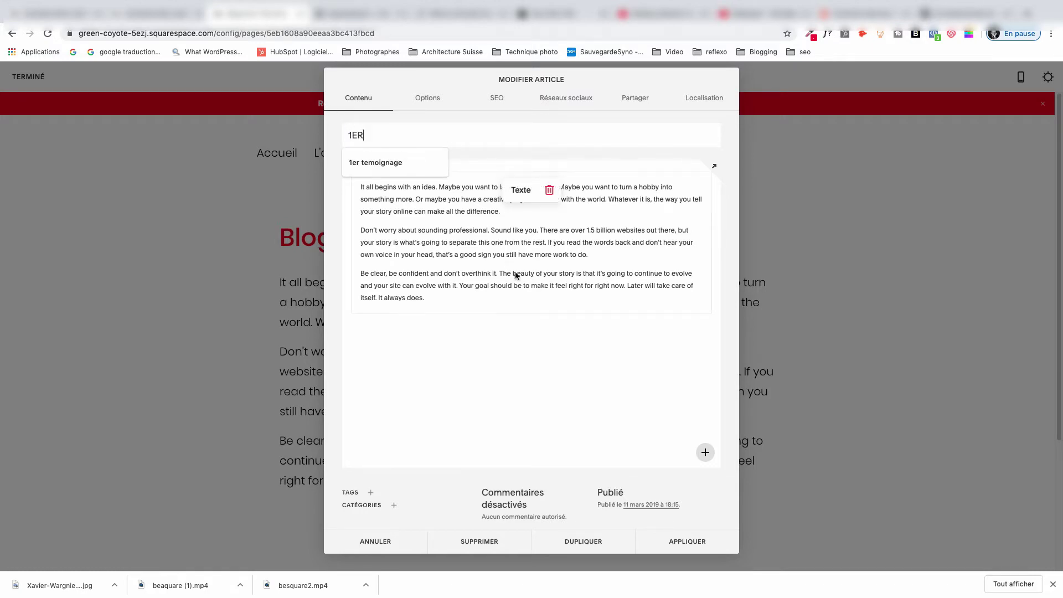
click(610, 349)
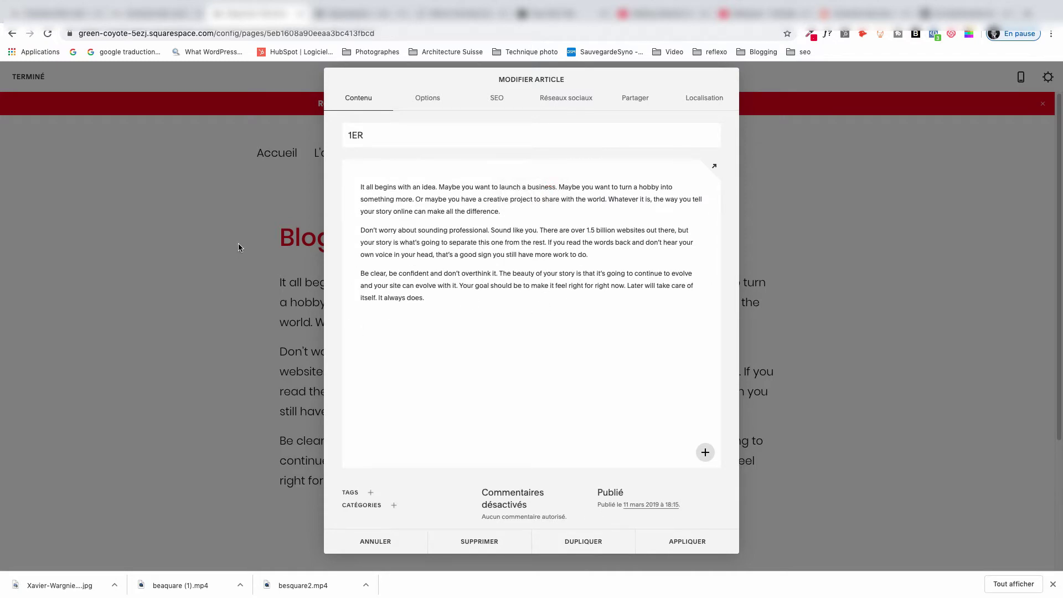
click(421, 98)
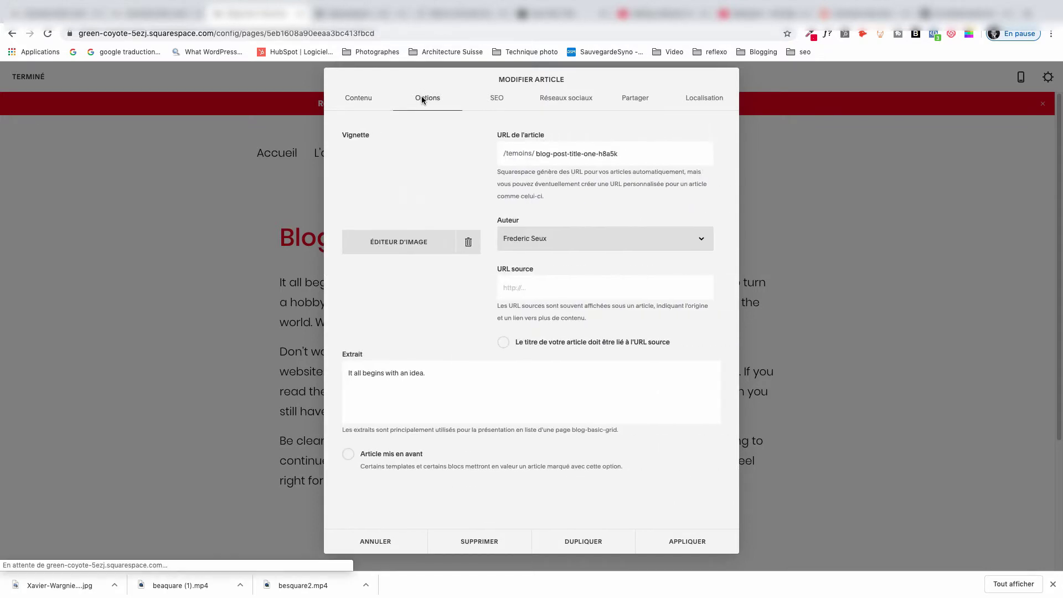
Recheck the 1ER title, then return to the Options tab's excerpt.
click(361, 97)
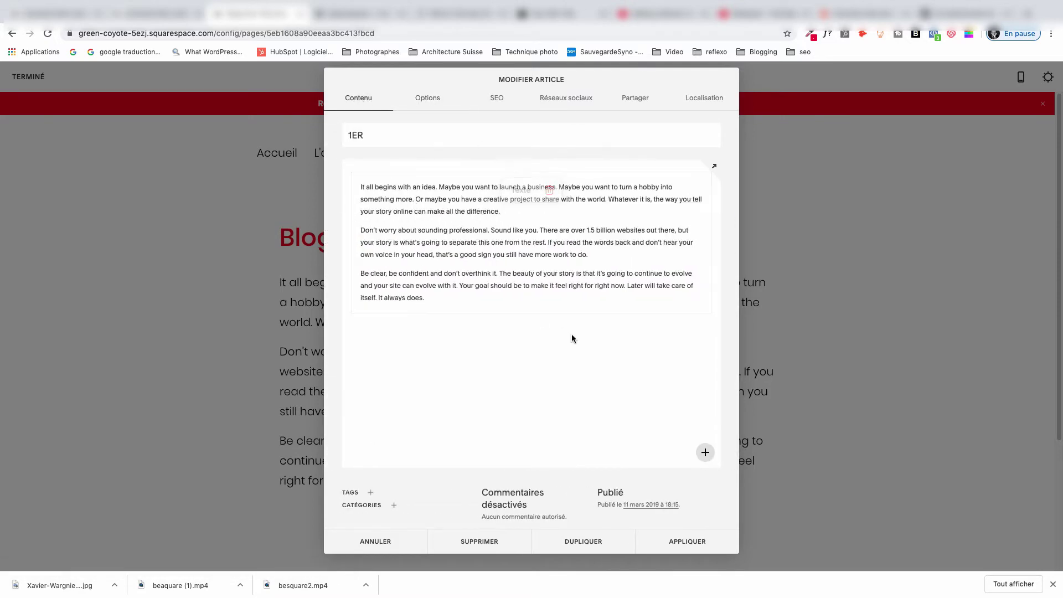
click(406, 137)
click(423, 98)
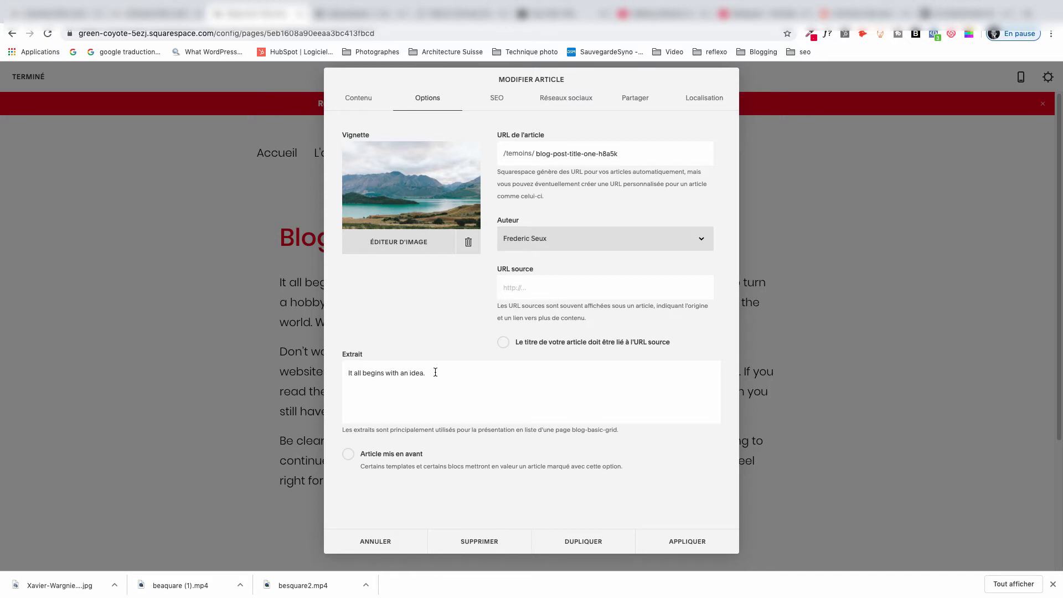
drag(425, 380, 345, 372)
click(382, 293)
Replace the landscape thumbnail with an uploaded portrait photo and delete the sample excerpt.
click(467, 242)
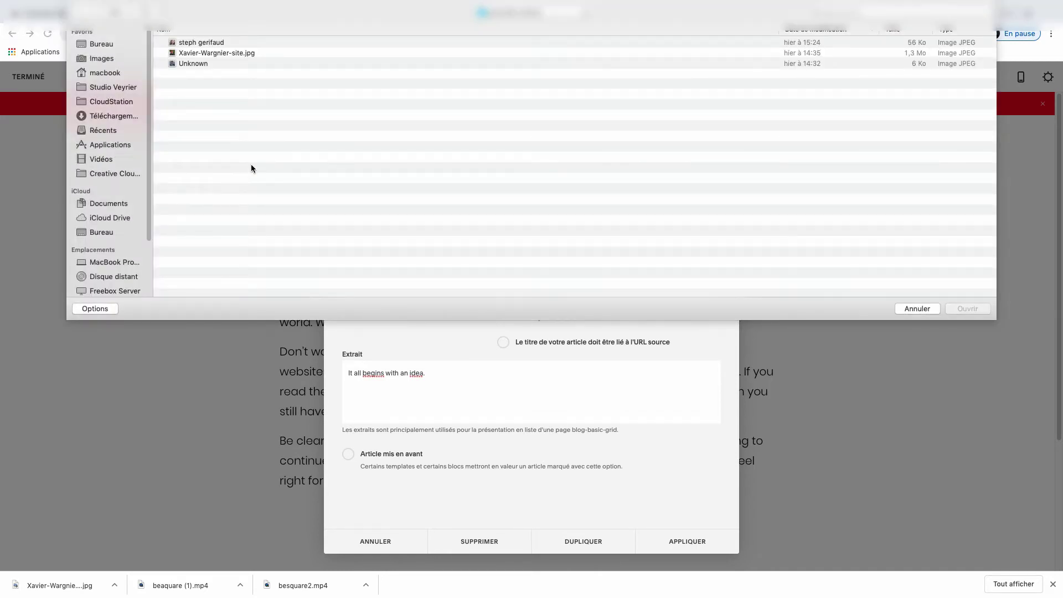
double_click(193, 62)
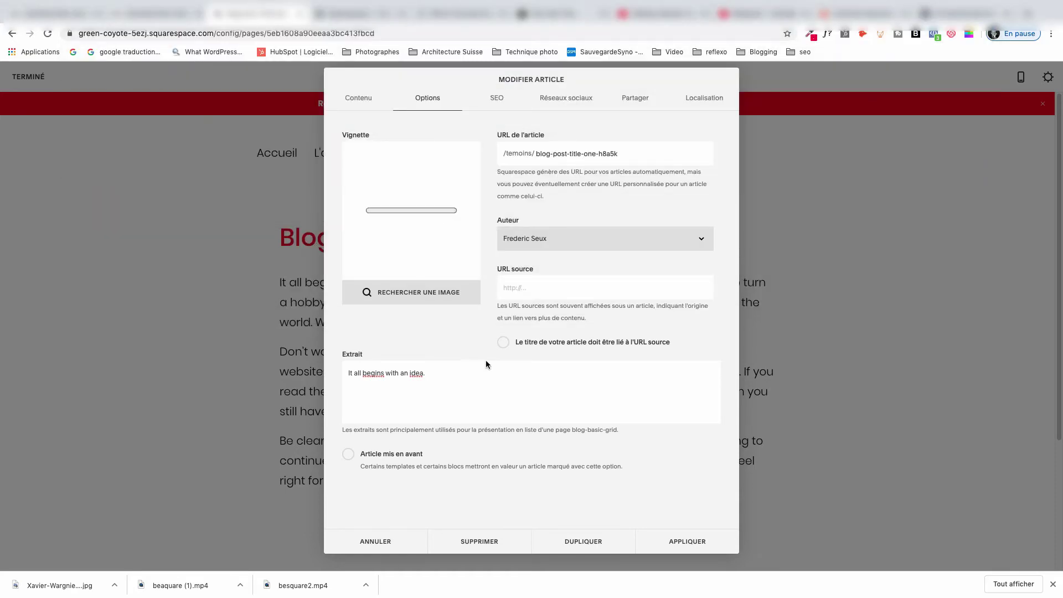
click(473, 387)
drag(427, 375, 319, 346)
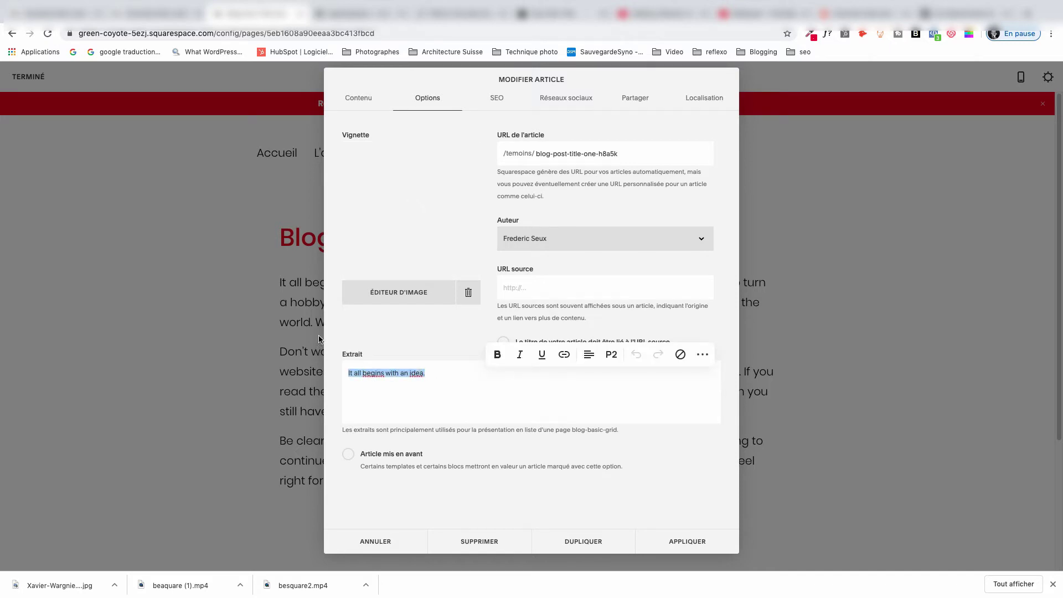
key(BackSpace)
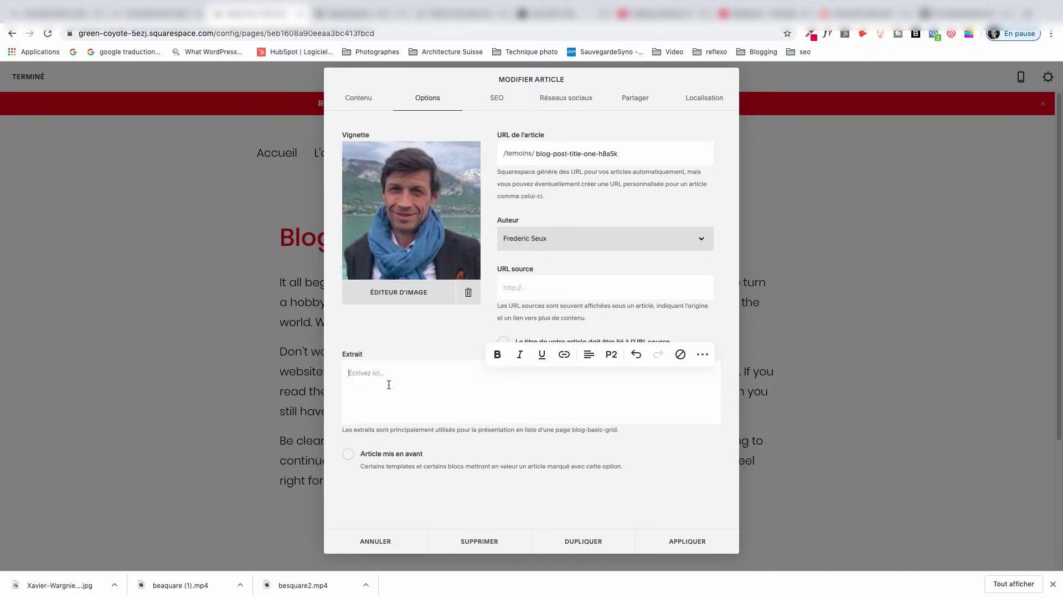
Select the whole Aujourd'hui paragraph on the besquare.fr article, then go back to Squarespace.
click(157, 15)
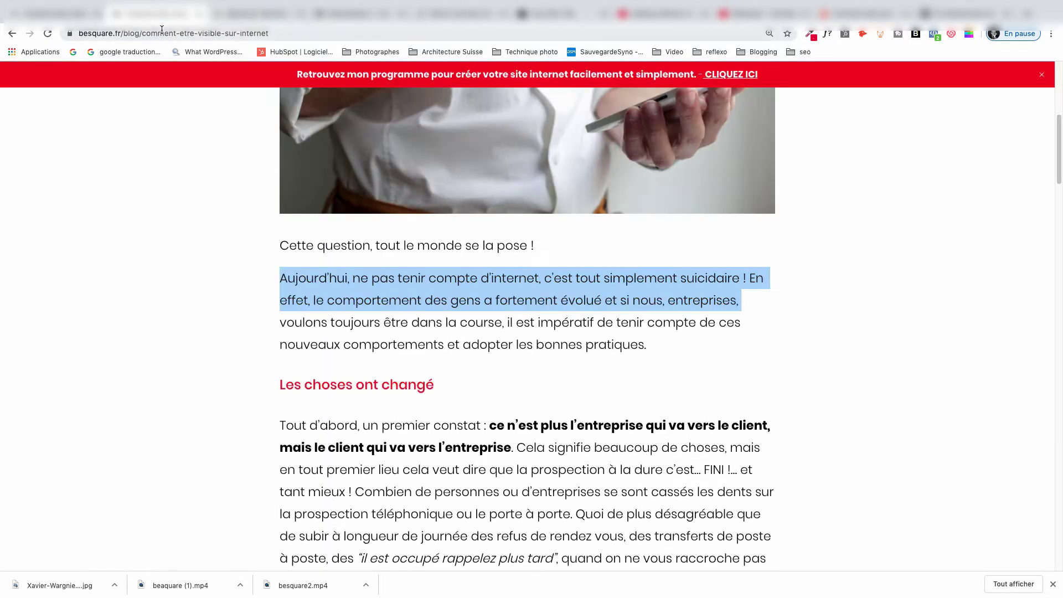
click(379, 325)
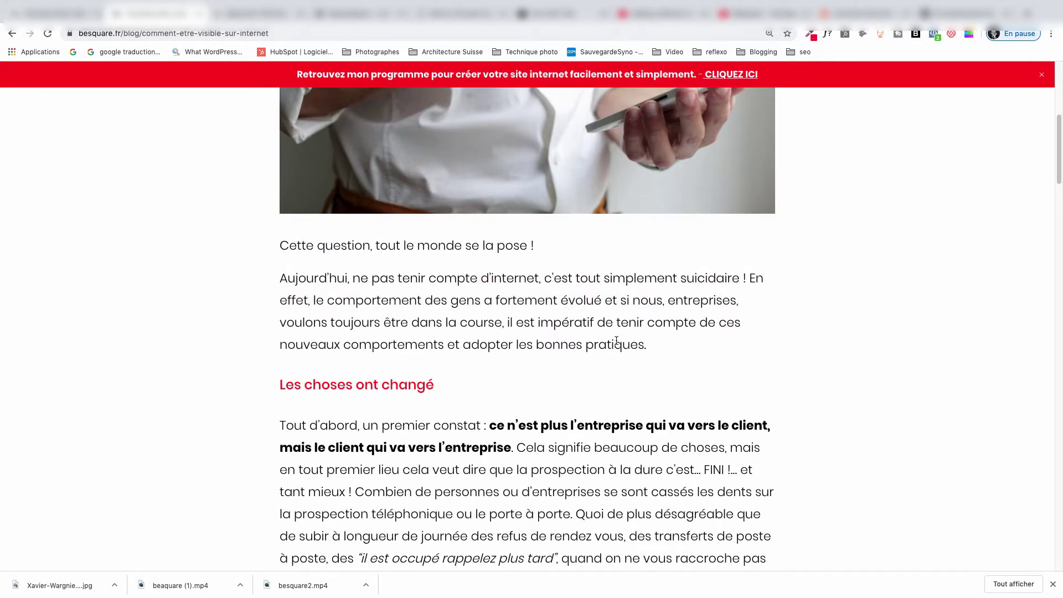
drag(651, 348, 254, 278)
key(super+c)
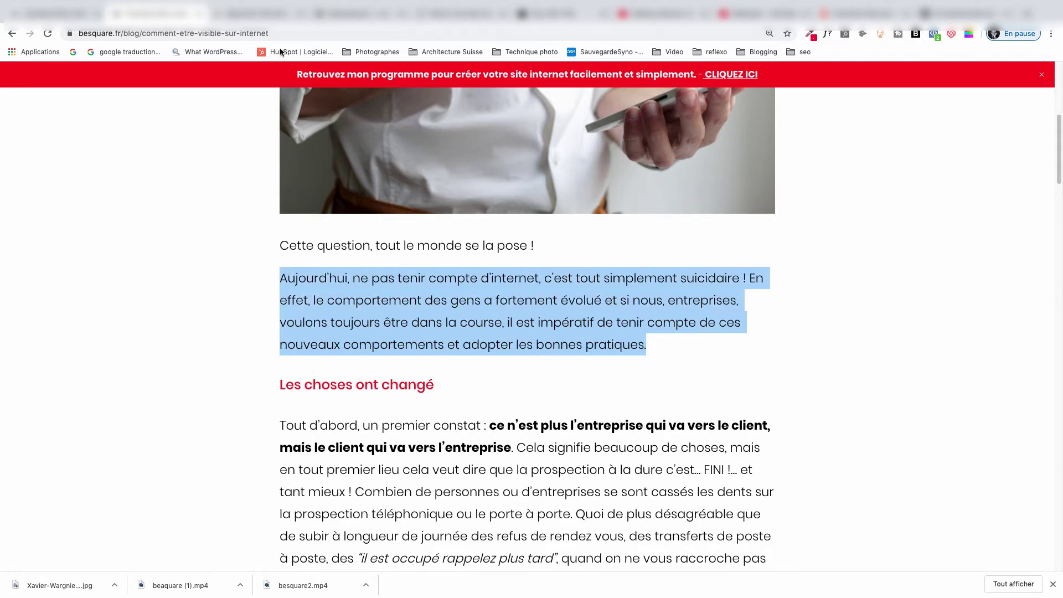
click(263, 16)
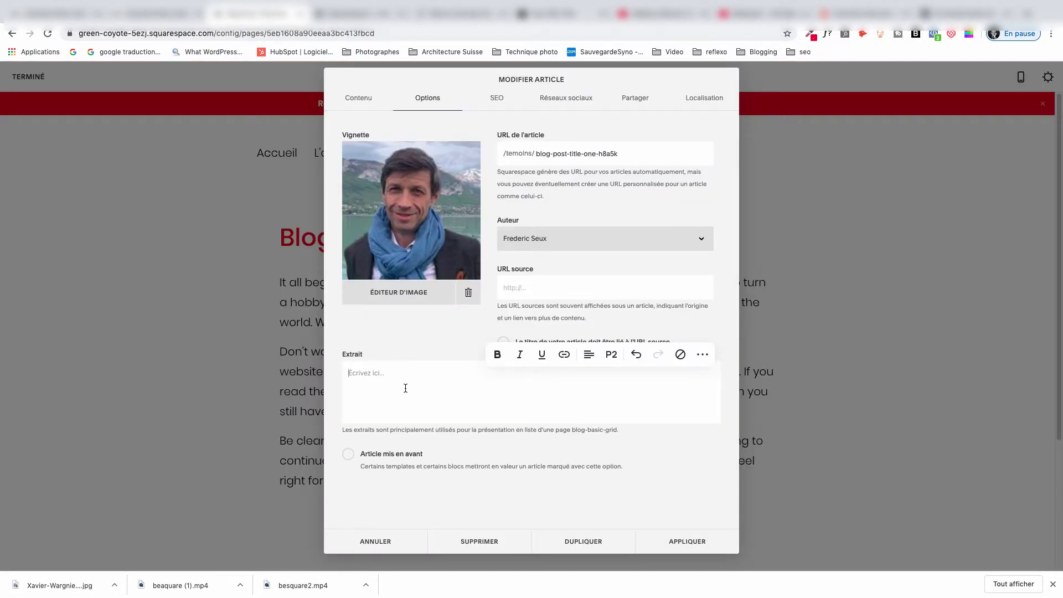
Paste the Aujourd'hui paragraph into the 1ER excerpt, apply, and save the post.
key(super+v)
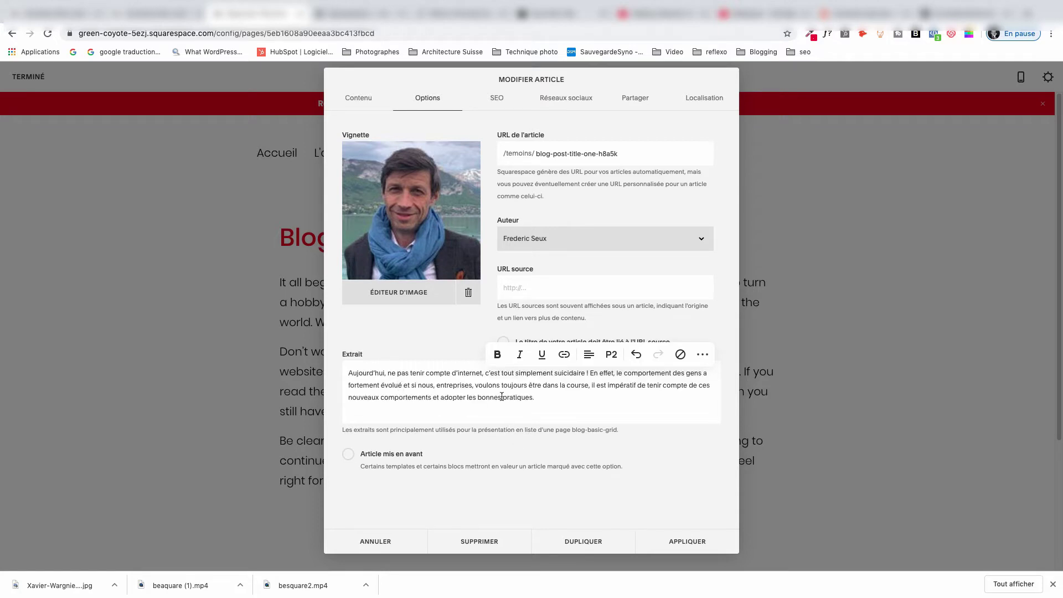
click(370, 101)
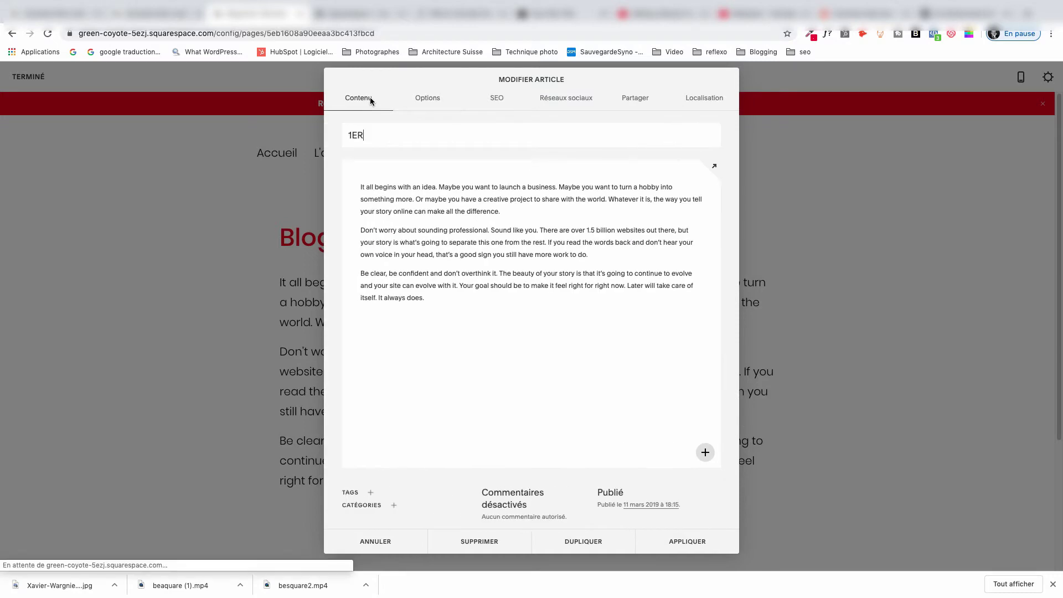
click(679, 548)
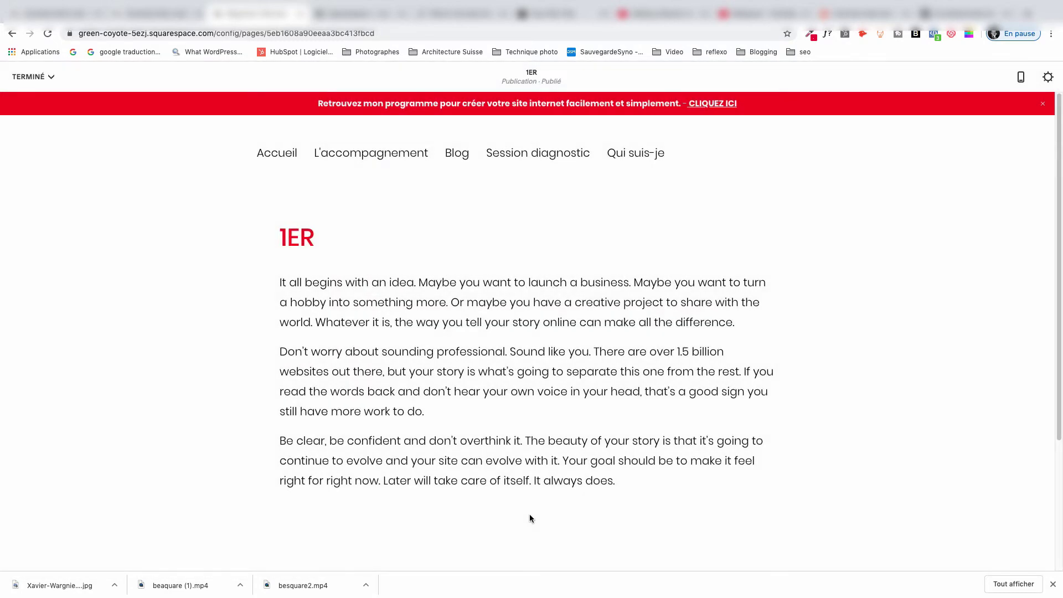
click(33, 77)
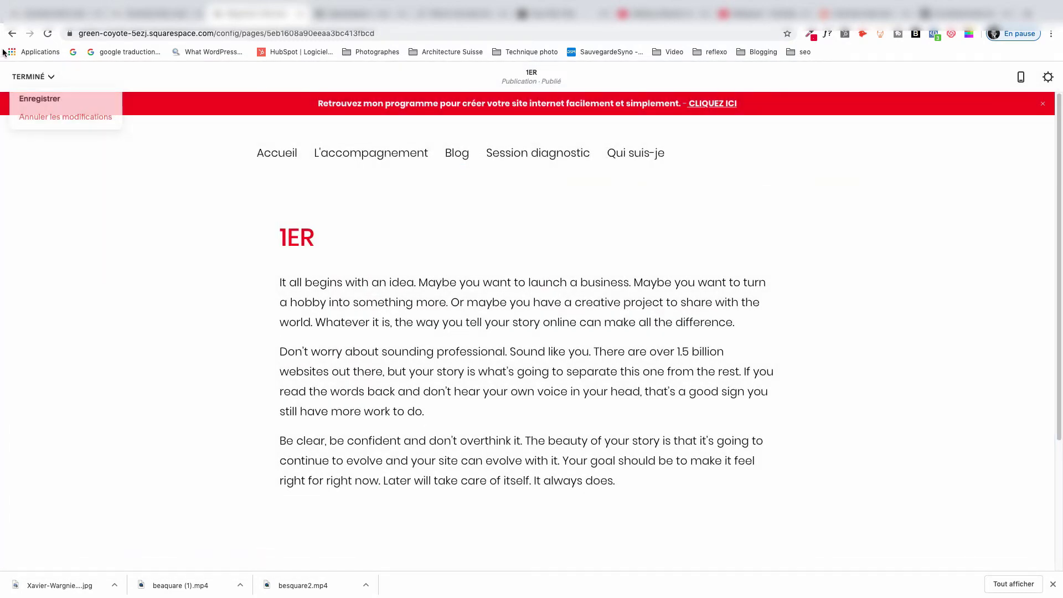
click(50, 100)
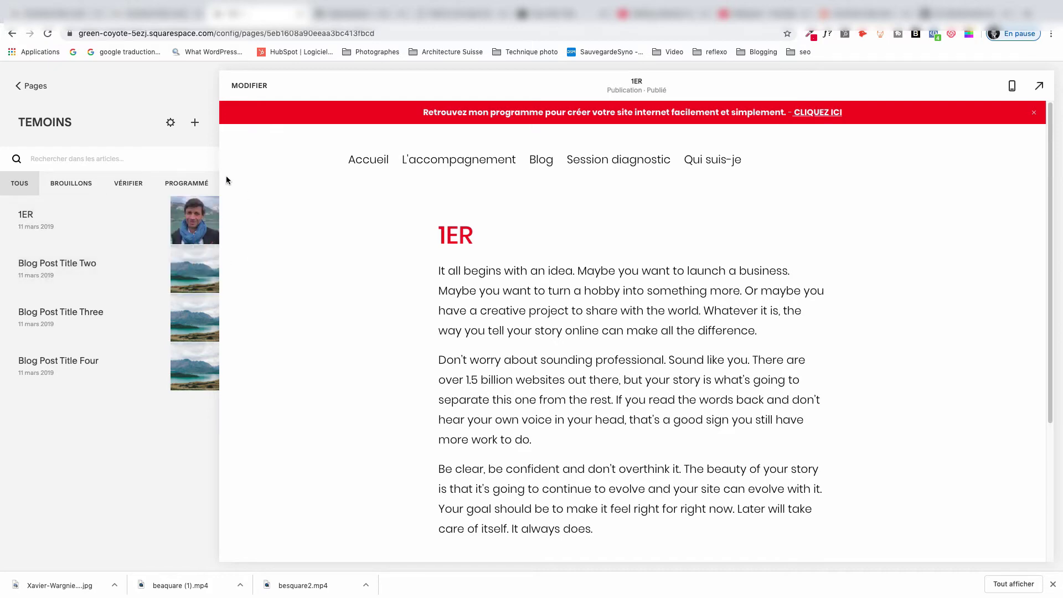
Retitle the Blog Post Title Two sample post to #2.
click(195, 257)
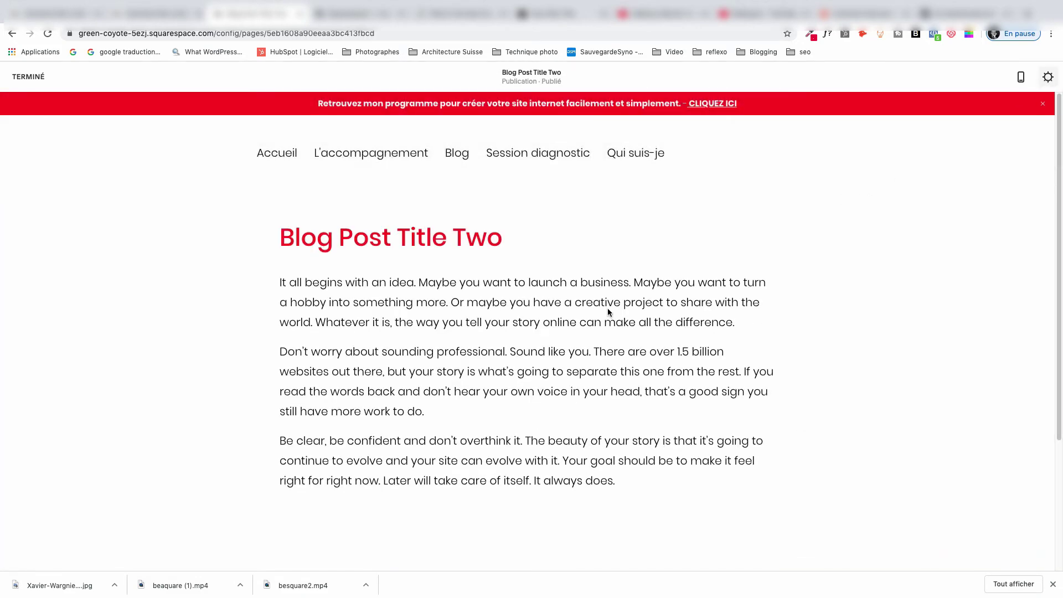
click(609, 314)
drag(430, 136, 301, 121)
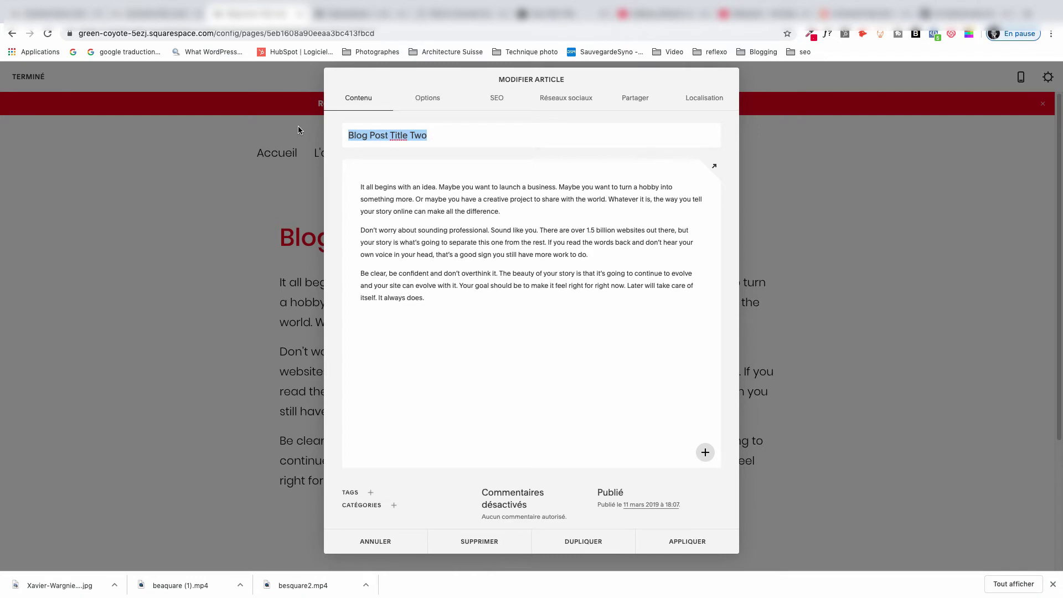
text(#2)
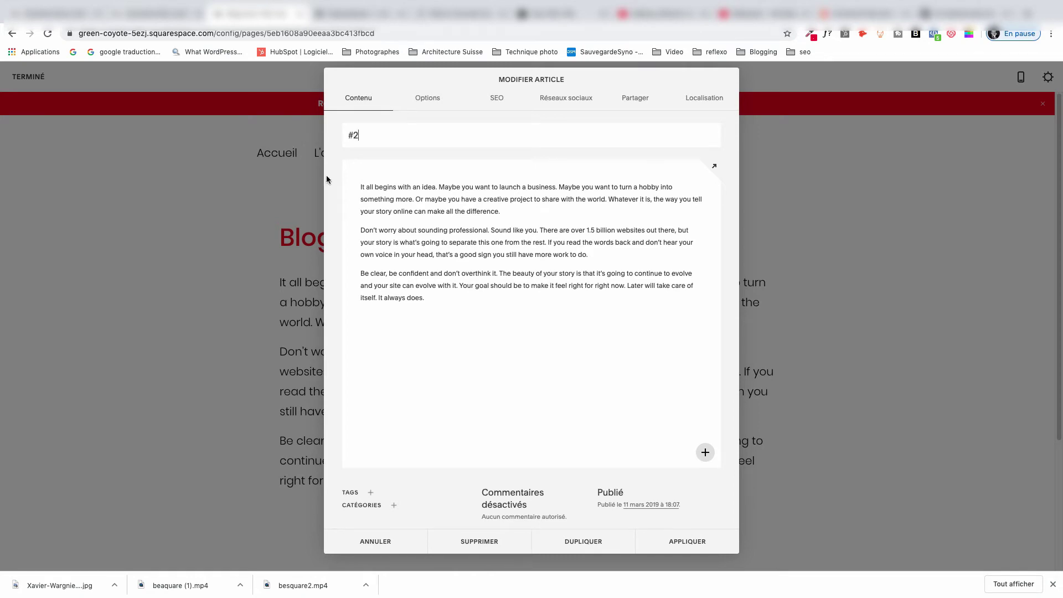
Open the #2 post's Vignette thumbnail in the image editor.
click(434, 100)
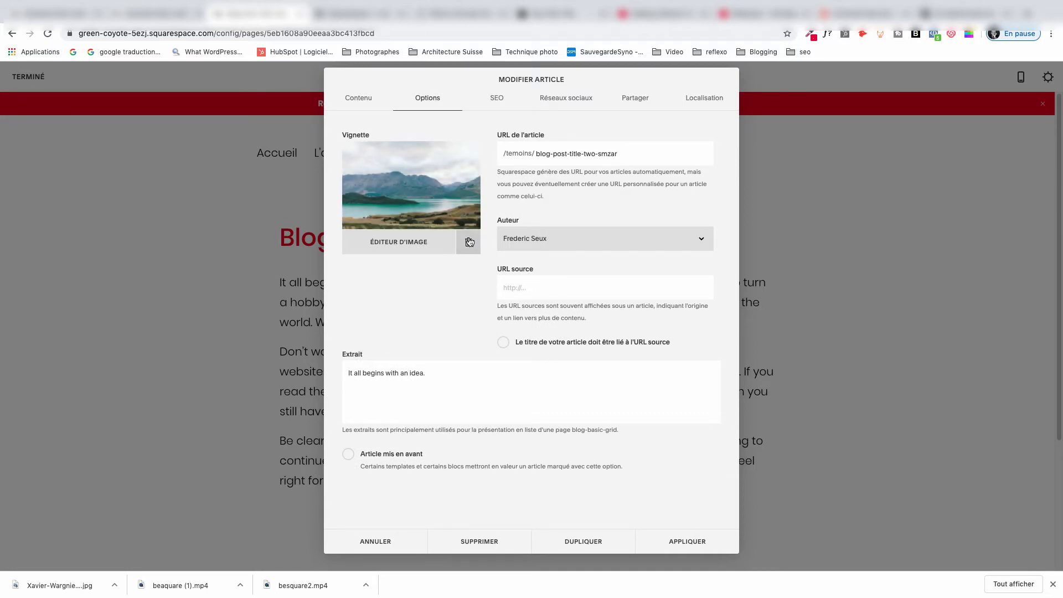
mouse_move(418, 209)
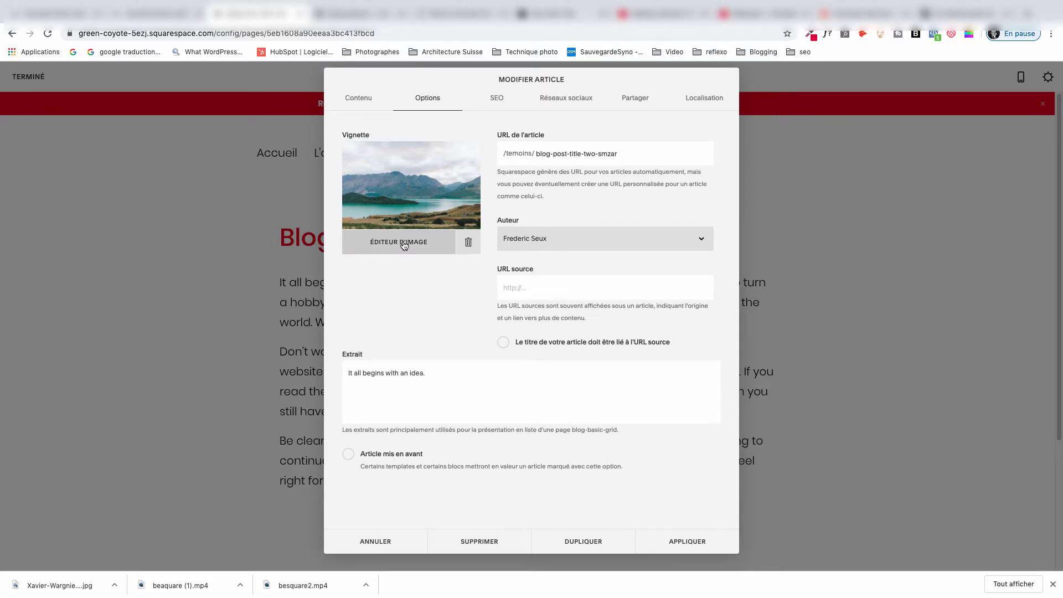
click(404, 243)
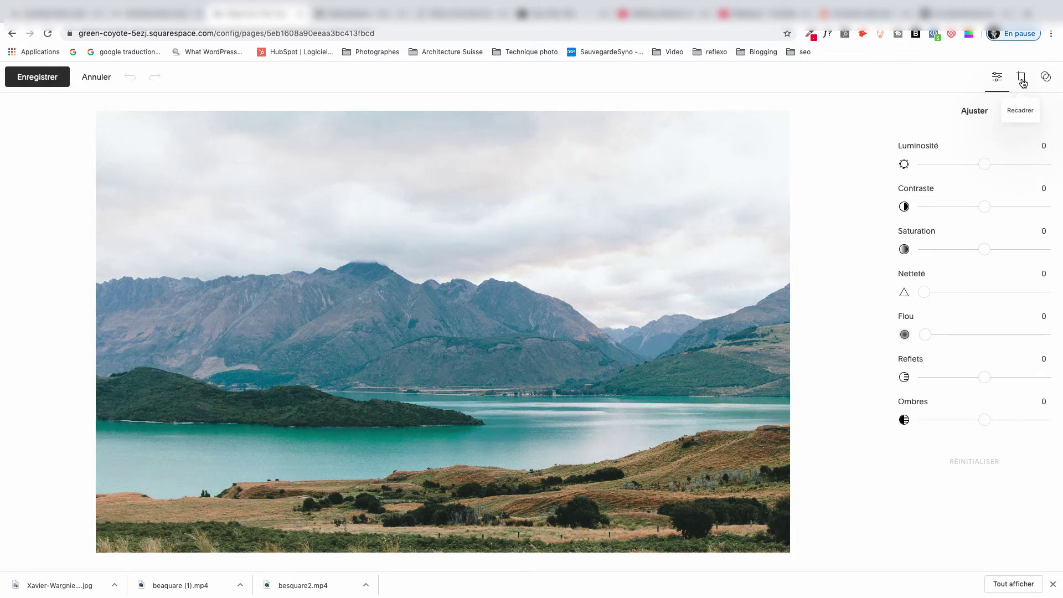
Try a 1:1 square crop on the thumbnail, then discard it with Annuler and Ignorer.
click(1022, 81)
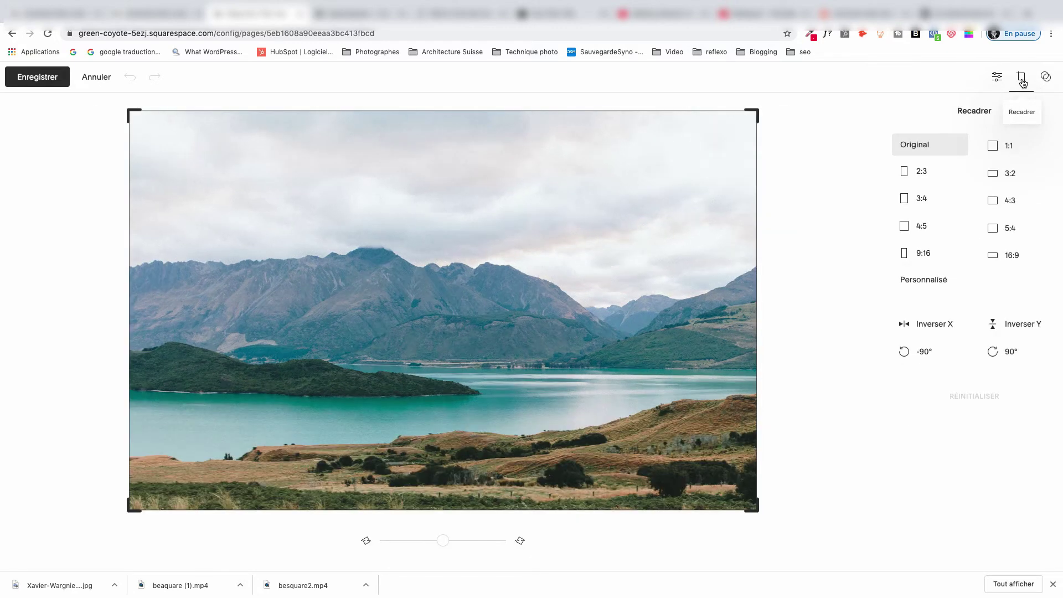
click(993, 149)
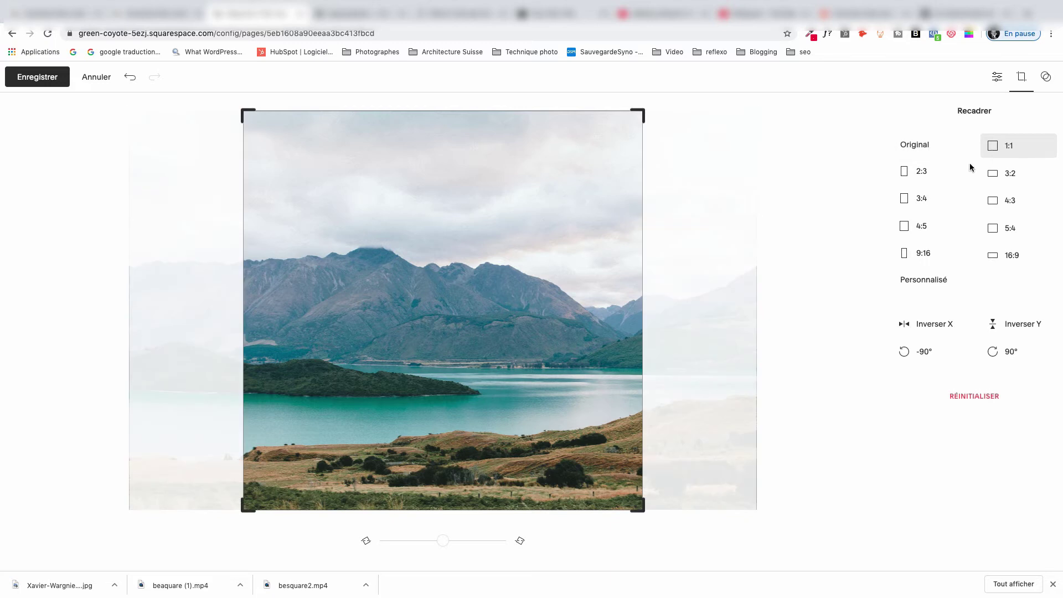
mouse_move(514, 303)
mouse_down()
mouse_move(579, 297)
mouse_move(458, 300)
mouse_move(510, 299)
mouse_up()
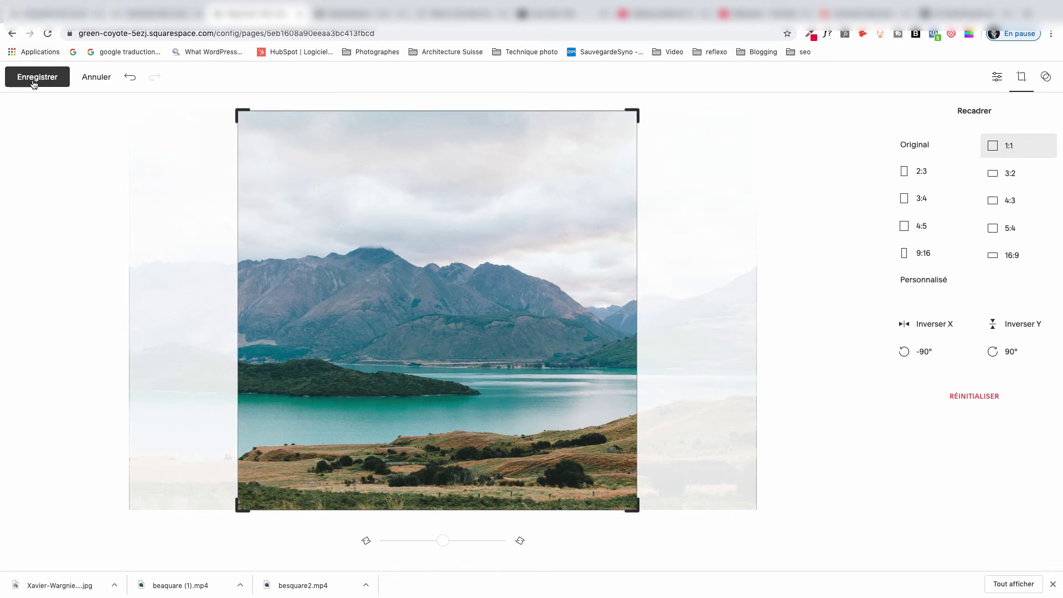
click(95, 79)
click(558, 347)
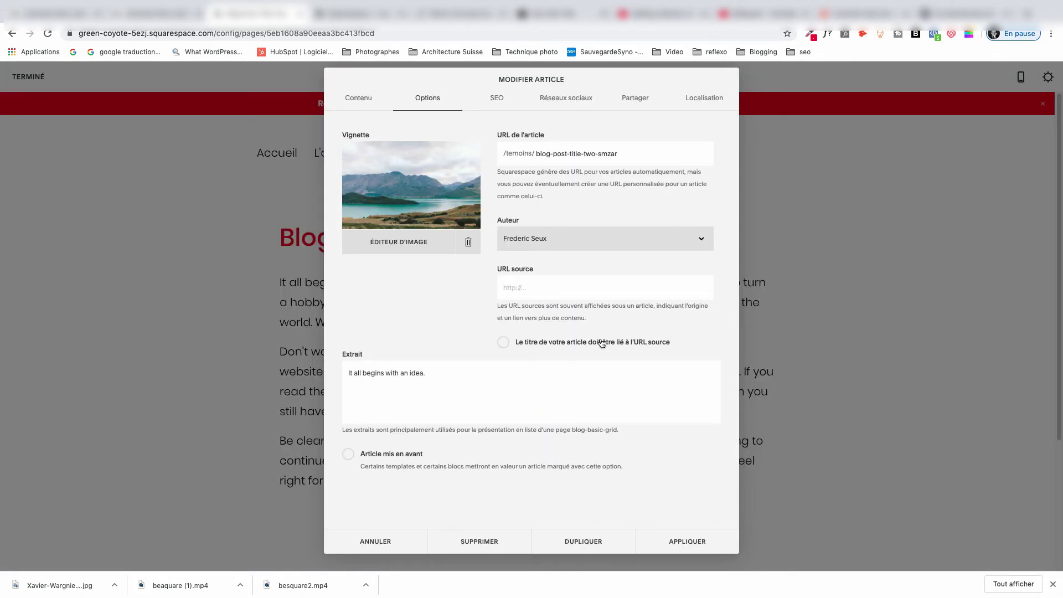
Replace post #2's landscape thumbnail with the portrait JPEG.
click(468, 243)
click(373, 195)
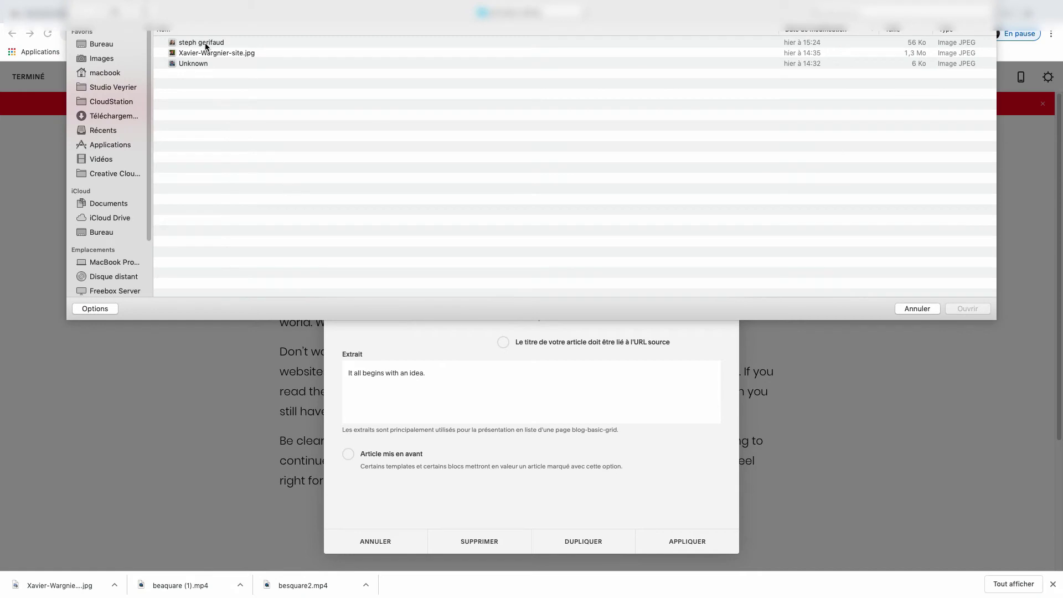
double_click(206, 45)
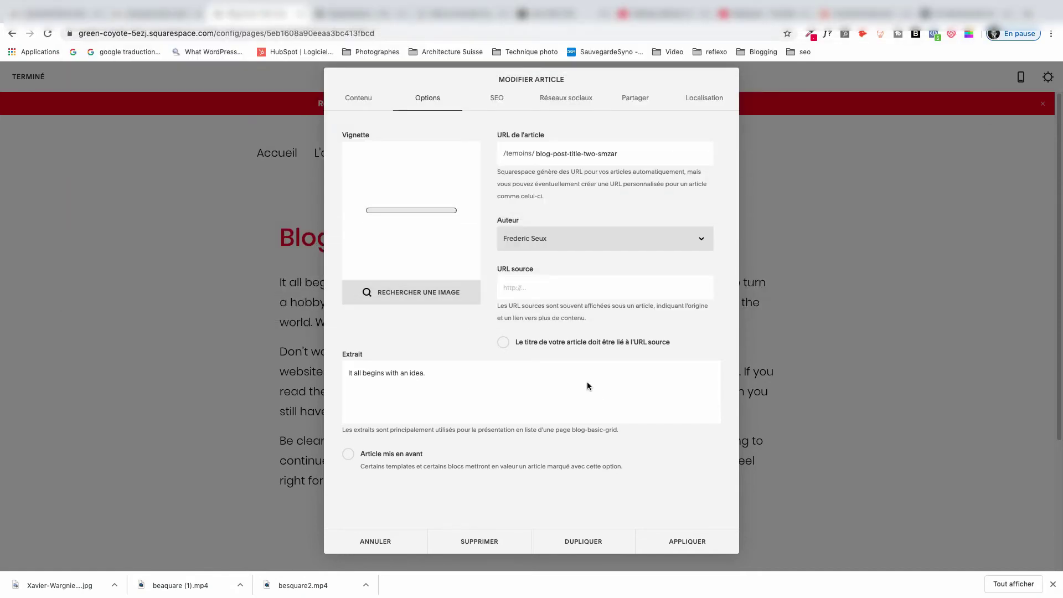
Paste the French testimonial into the Extrait field and add a '— name' attribution line.
drag(493, 386, 332, 359)
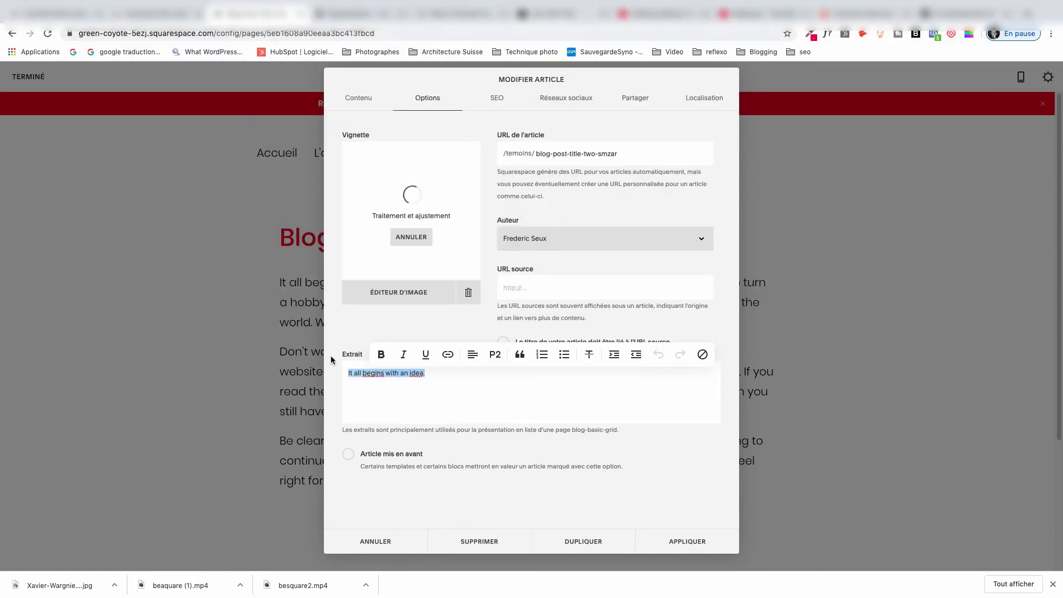
text(Aujourd’hui, ne pas tenir compte d’internet, c’est tout simplement suicidaire ! En effet, le comportement des gens a fortement évolué et si nous, entreprises, voulons toujours être dans la course, il est impératif de tenir compte de ces nouveaux comportements et adopter les bonnes pratiques.)
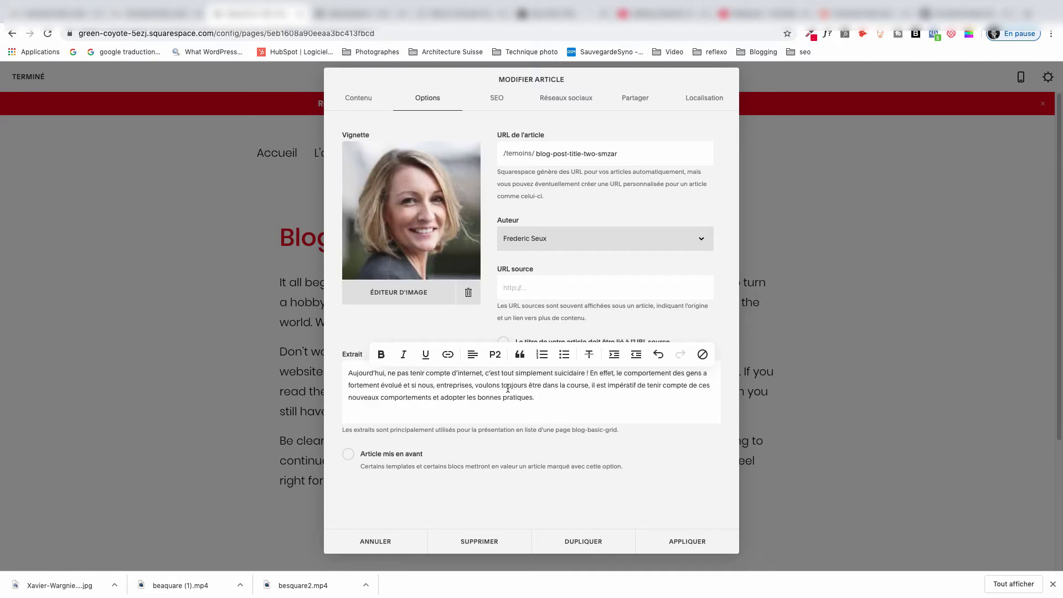
key(Return)
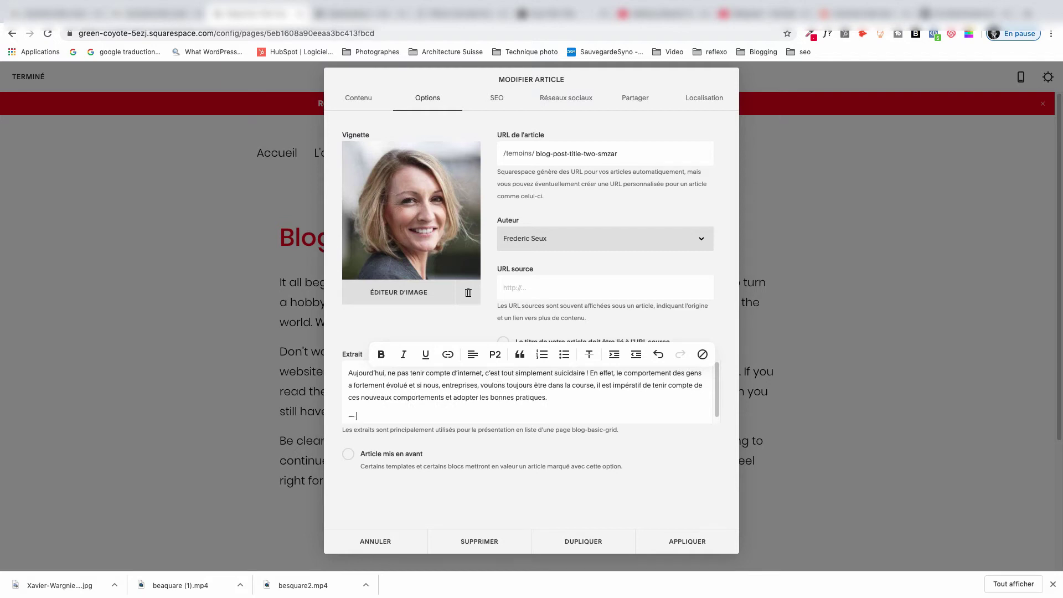
text(— Steph UNTEL)
Bold the attribution line, italicize the testimonial, and apply the post settings.
drag(409, 416, 322, 402)
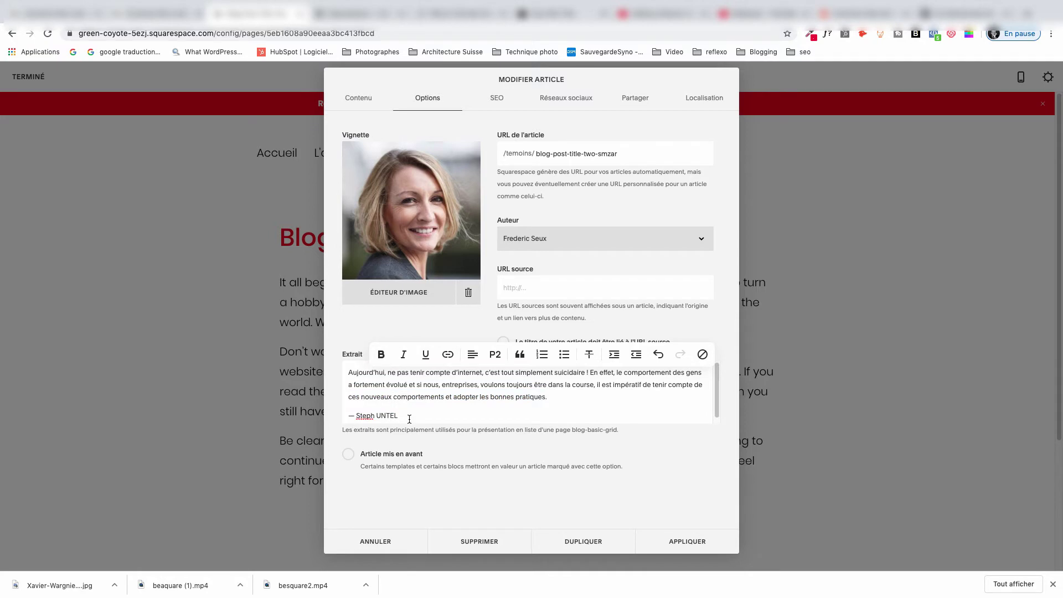
drag(409, 418, 341, 416)
click(381, 354)
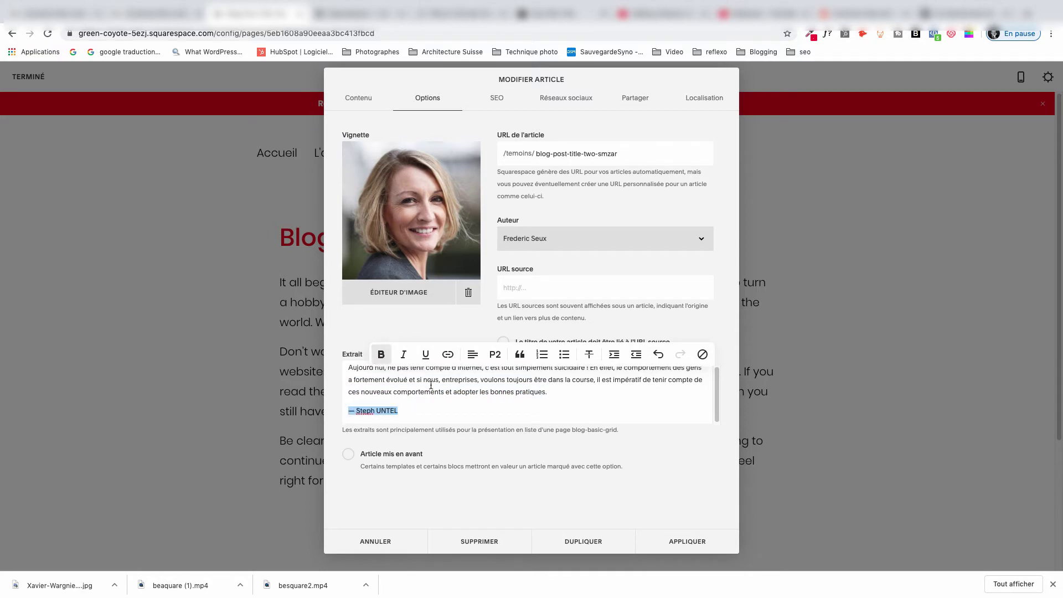
click(430, 391)
drag(557, 395, 304, 362)
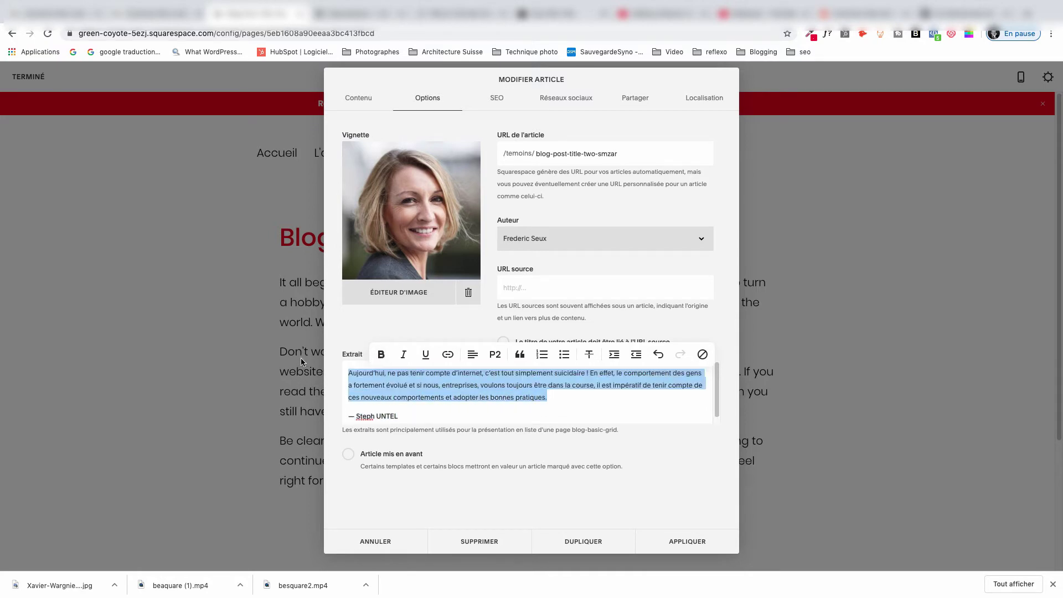
click(403, 354)
click(450, 404)
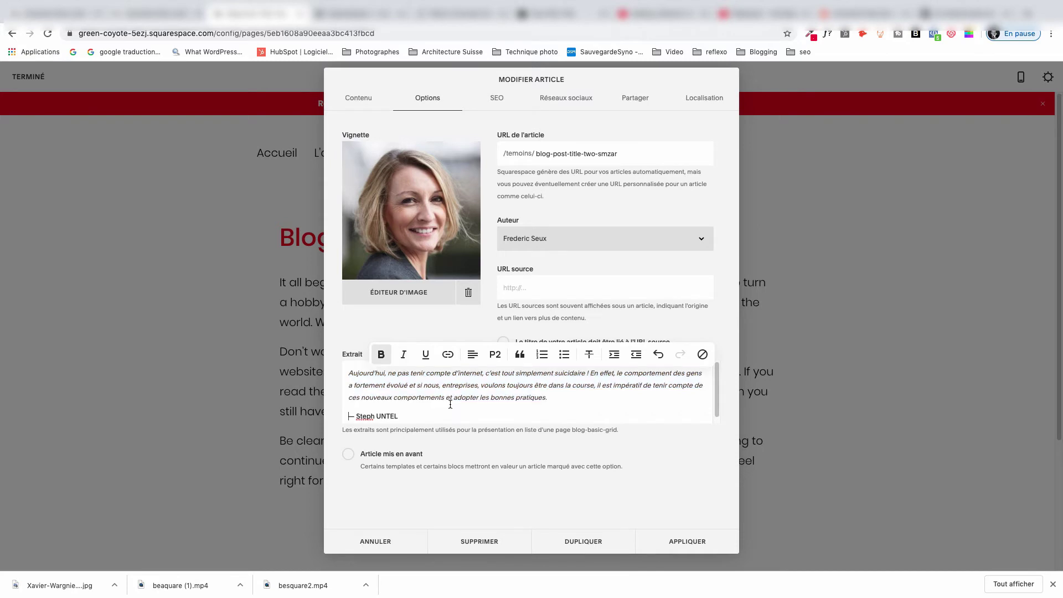
click(378, 291)
click(691, 543)
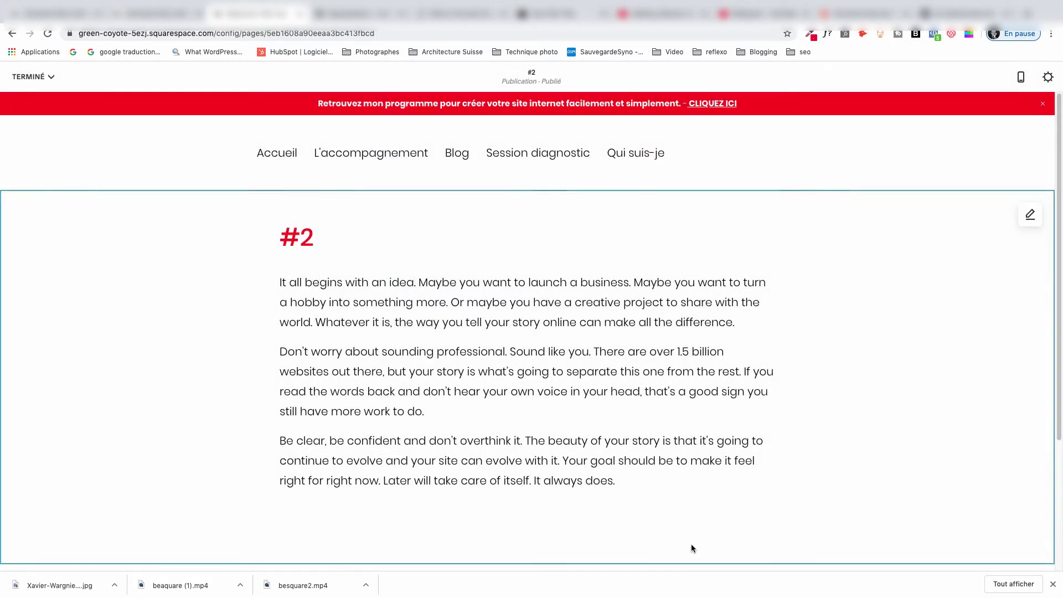
Save post #2 via TERMINÉ > Enregistrer and return to the Pages list.
click(22, 77)
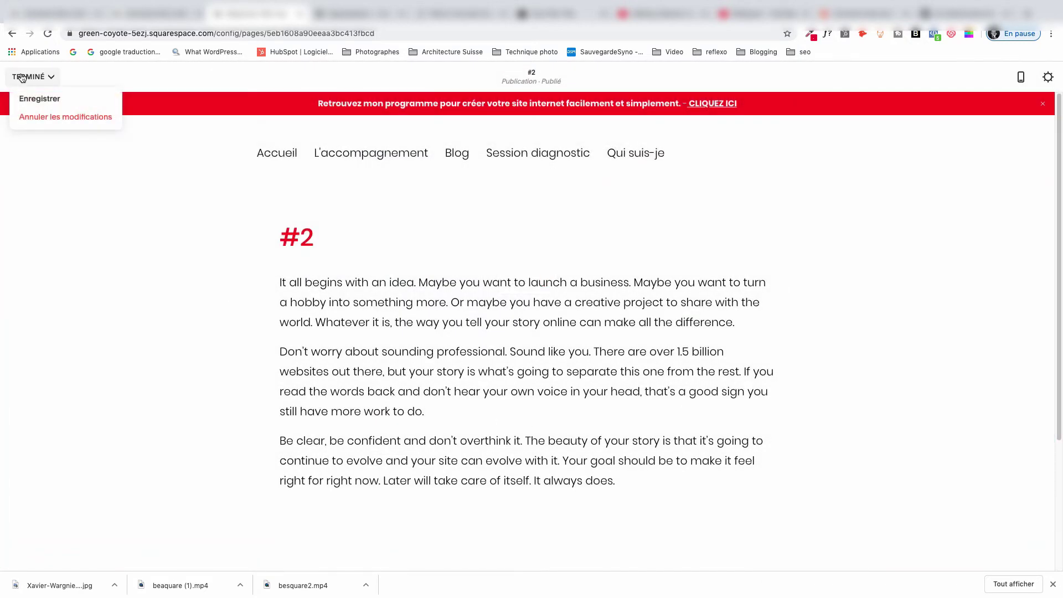
click(35, 99)
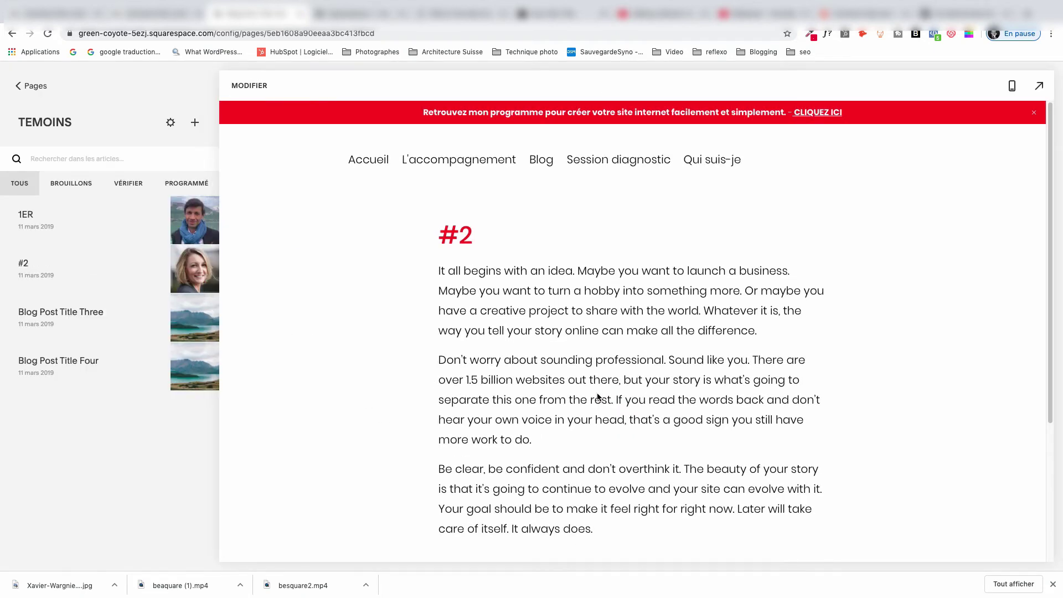
mouse_move(122, 368)
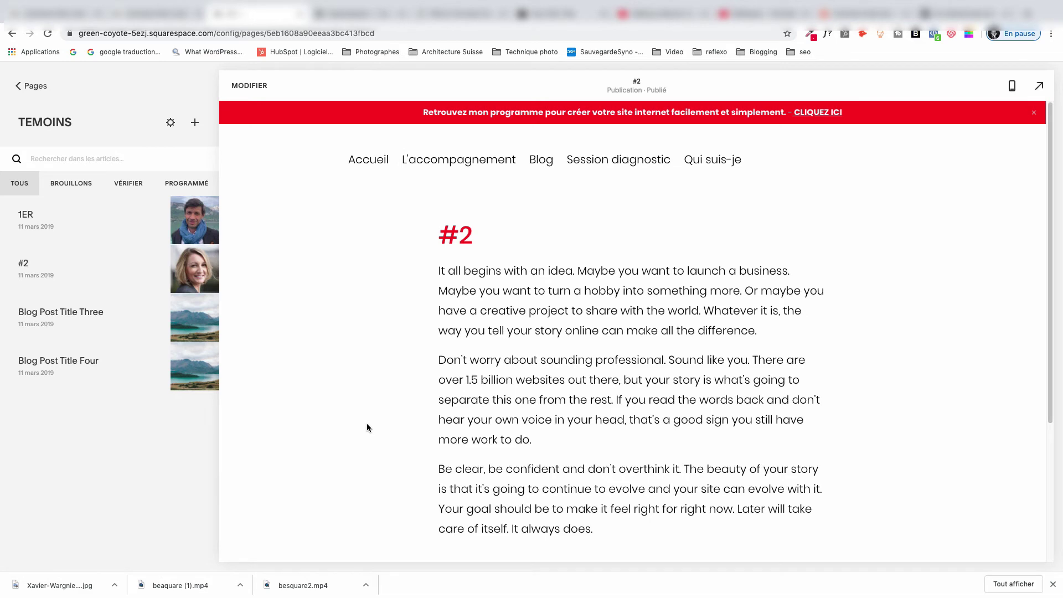
mouse_move(131, 312)
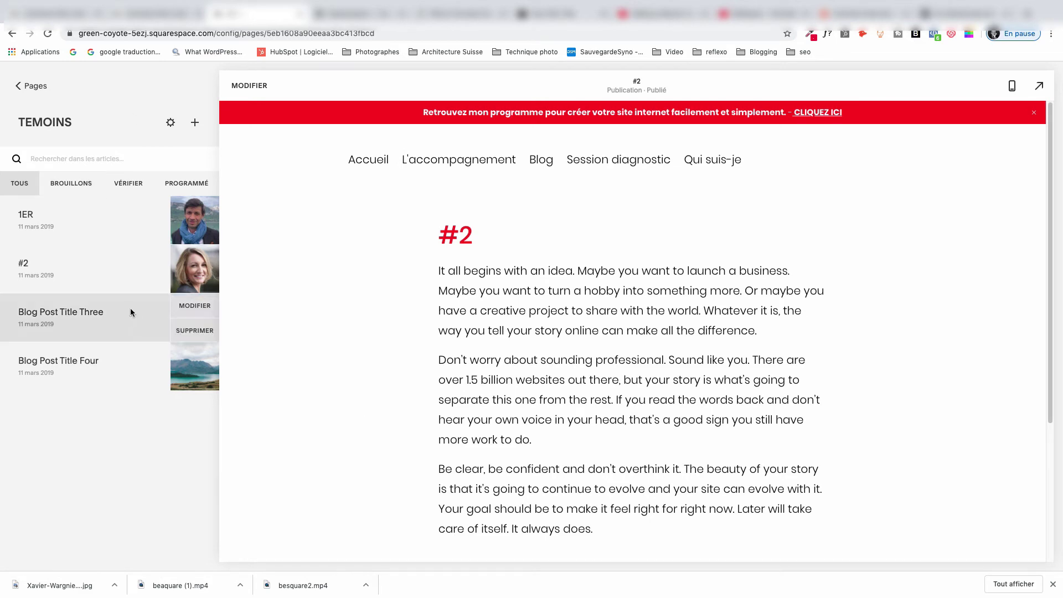
click(31, 87)
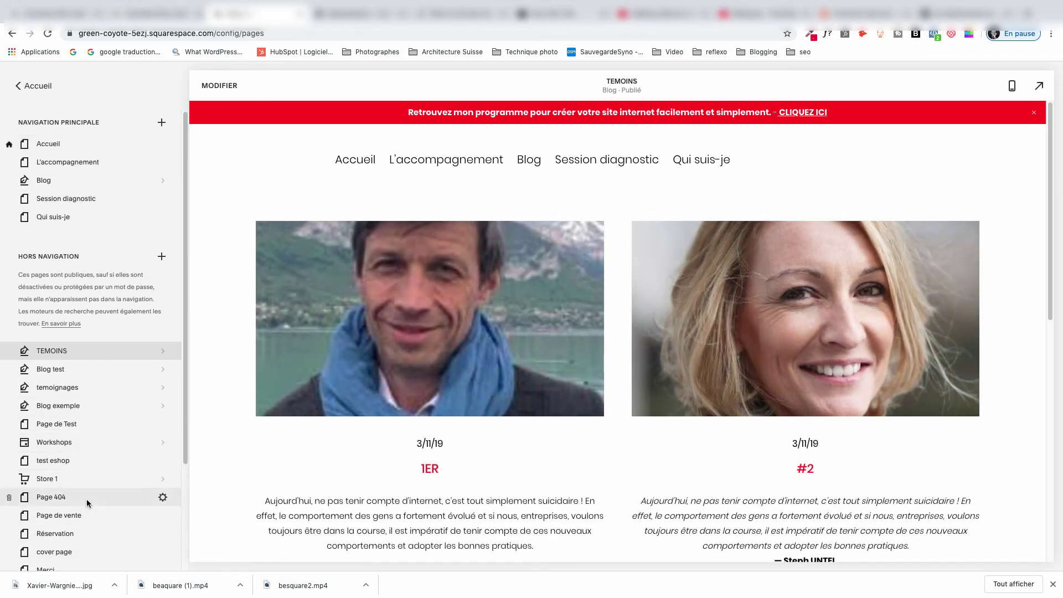
On Page de Test, delete the old Sommaire block and insert a Carrousel summary block.
click(43, 427)
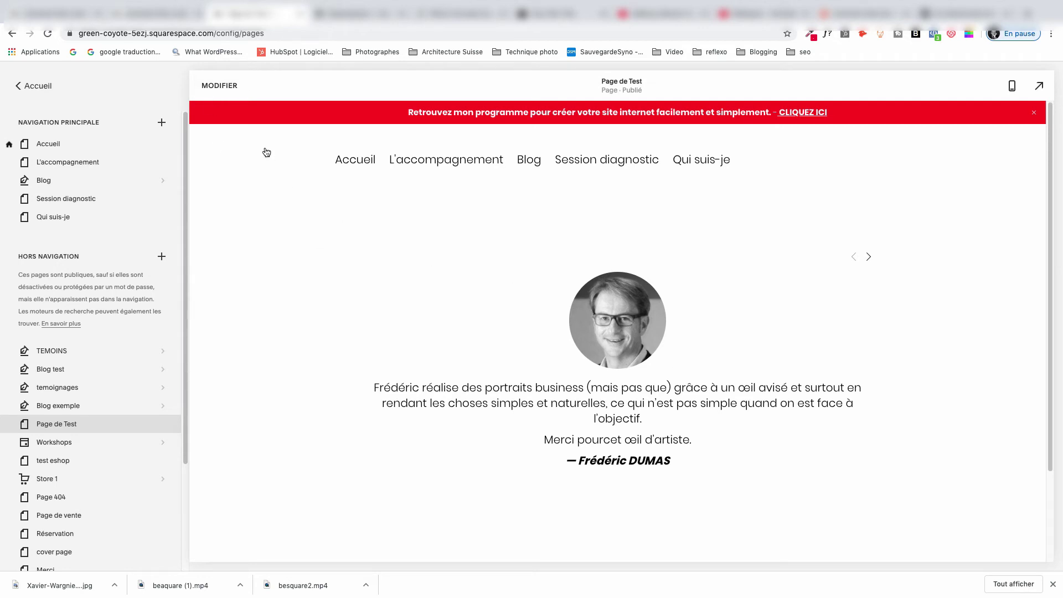
click(221, 84)
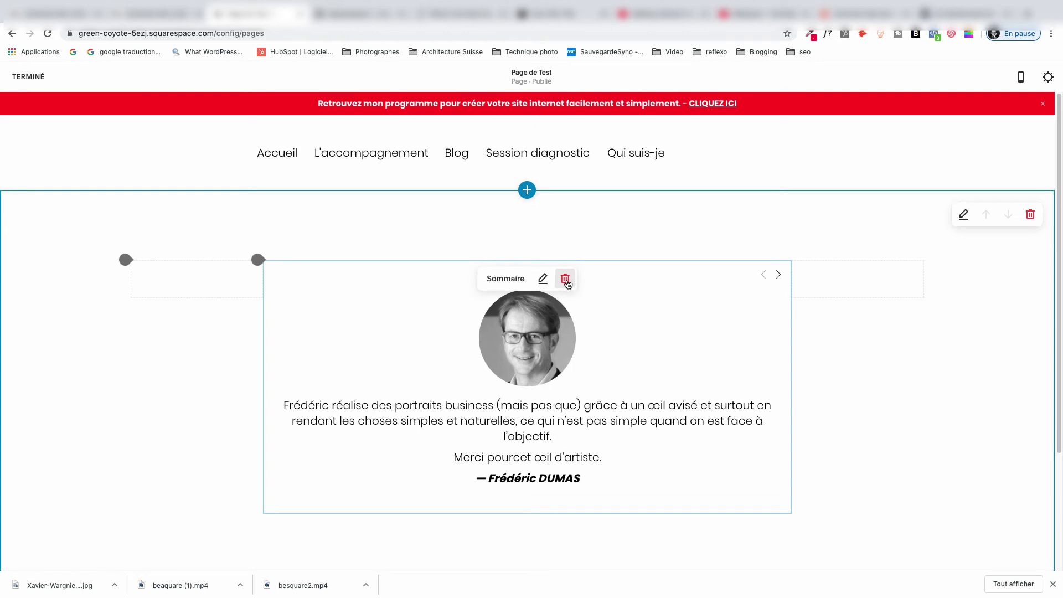
click(565, 278)
click(613, 283)
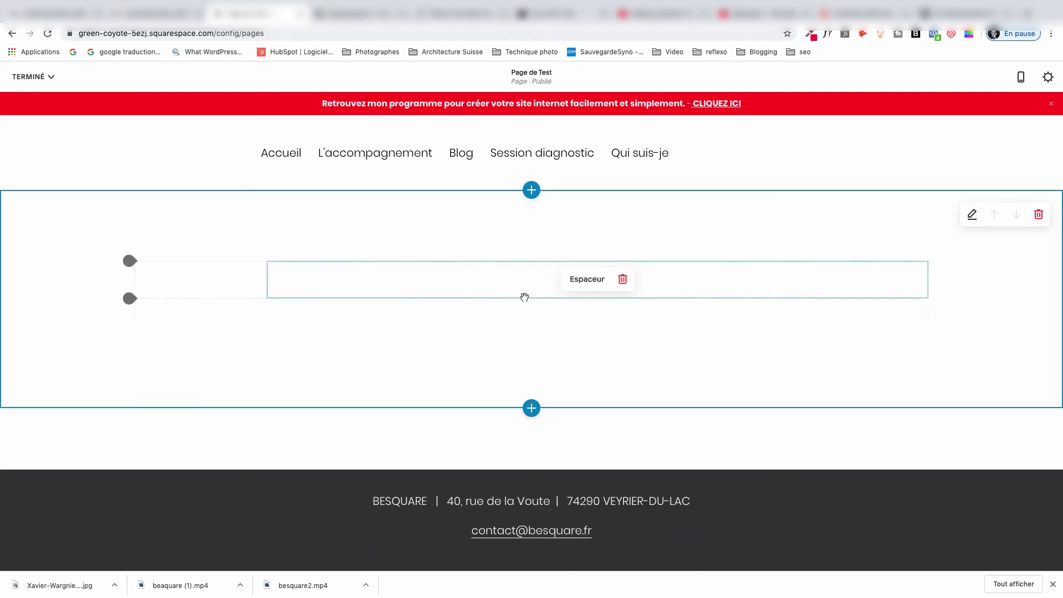
drag(248, 302, 268, 267)
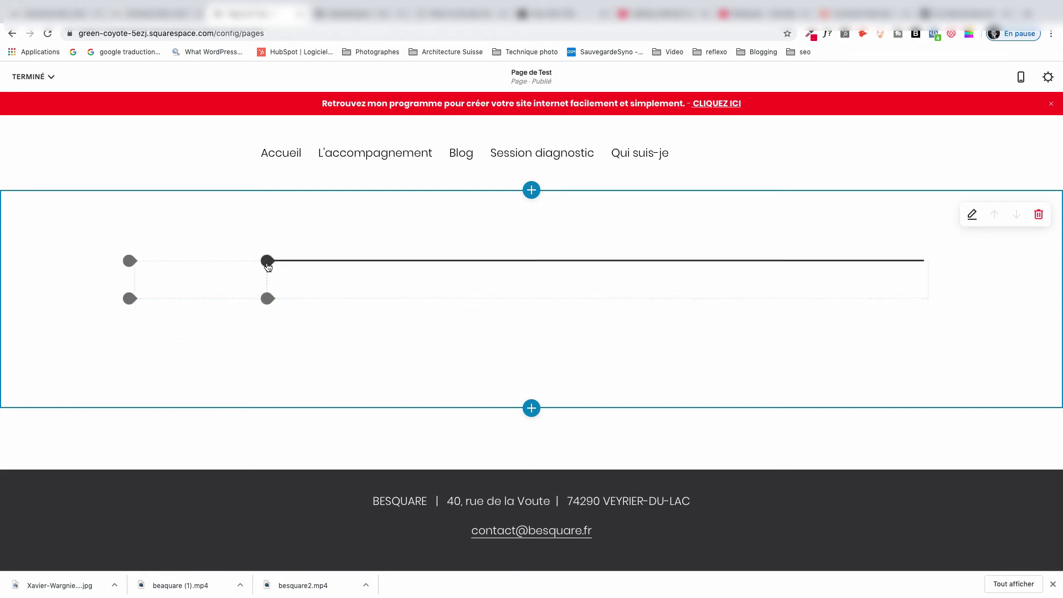
click(267, 261)
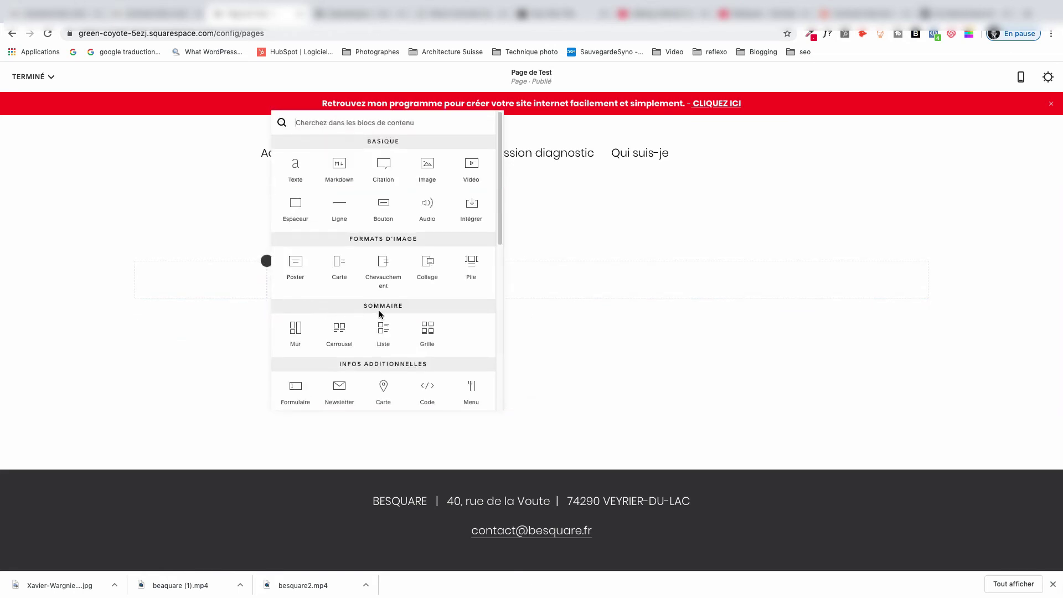
click(337, 332)
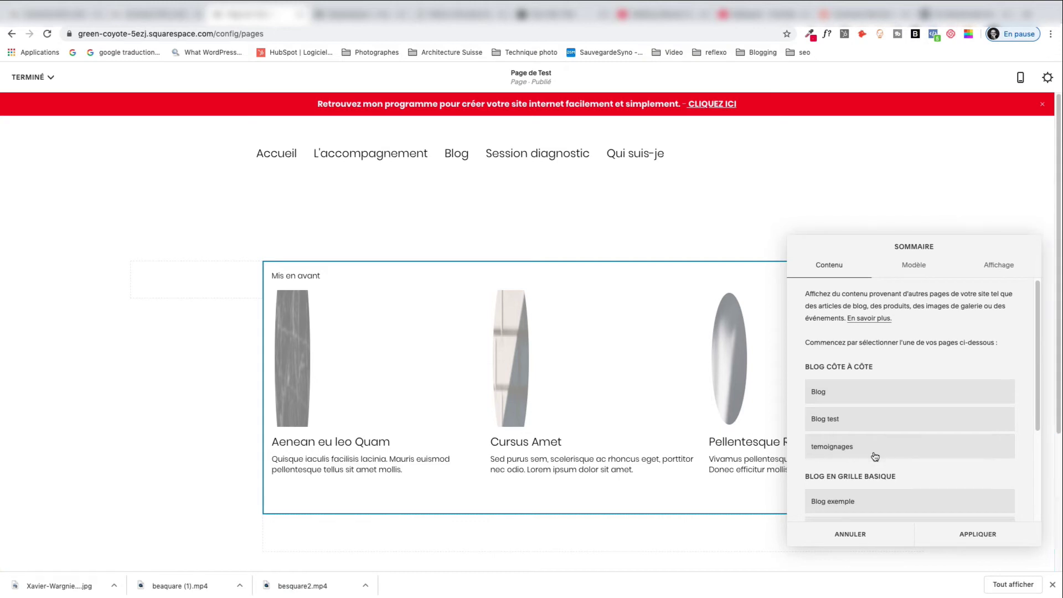
Set the carousel's source to the TEMOINS blog and bring up the Modèle settings.
scroll(871, 451, down, 2)
scroll(818, 441, down, 2)
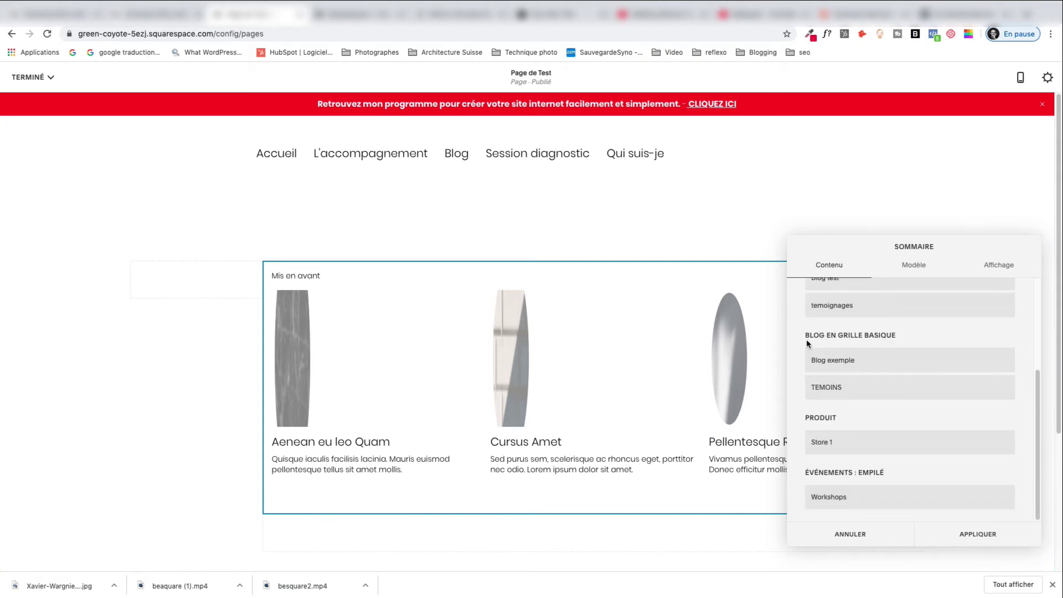
click(847, 363)
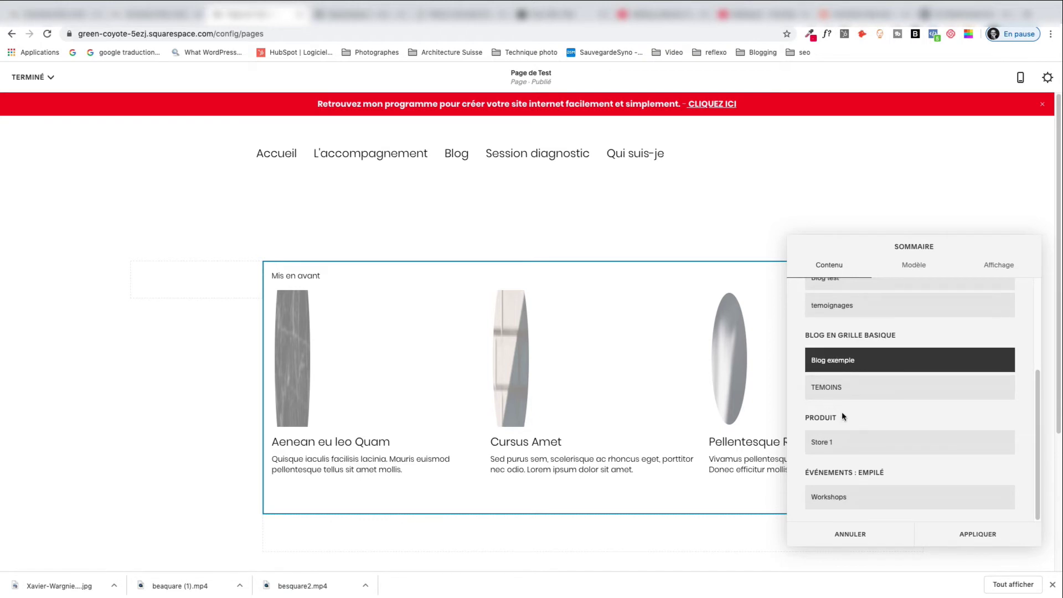
click(834, 392)
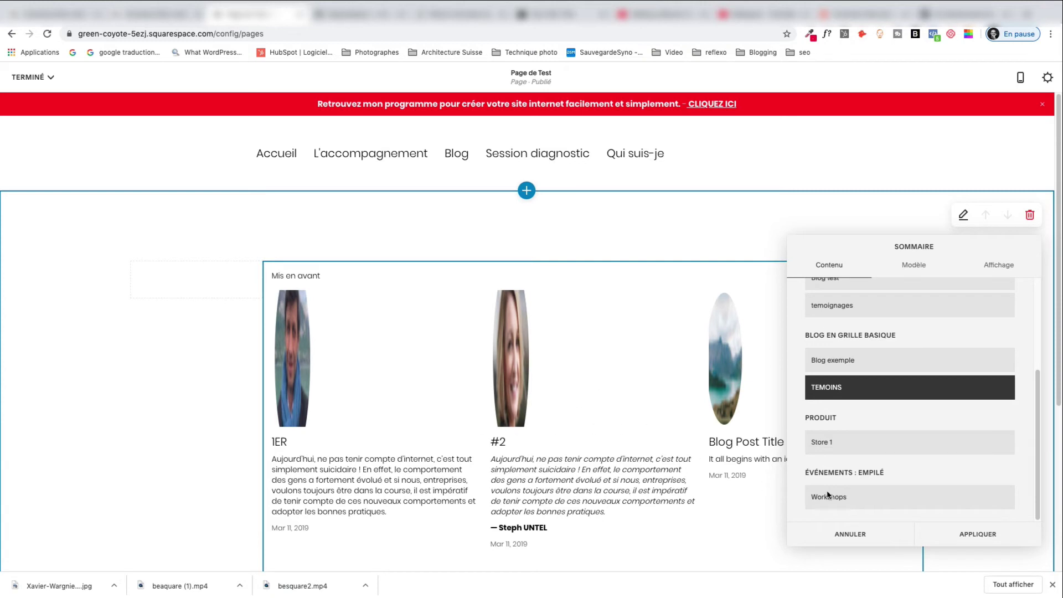
scroll(904, 437, up, 3)
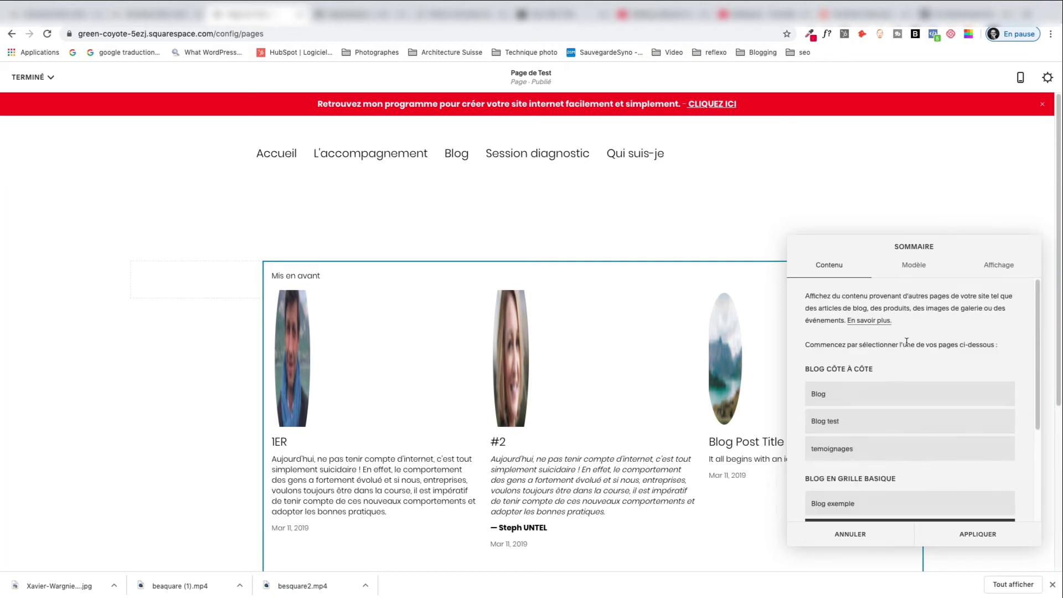
click(914, 265)
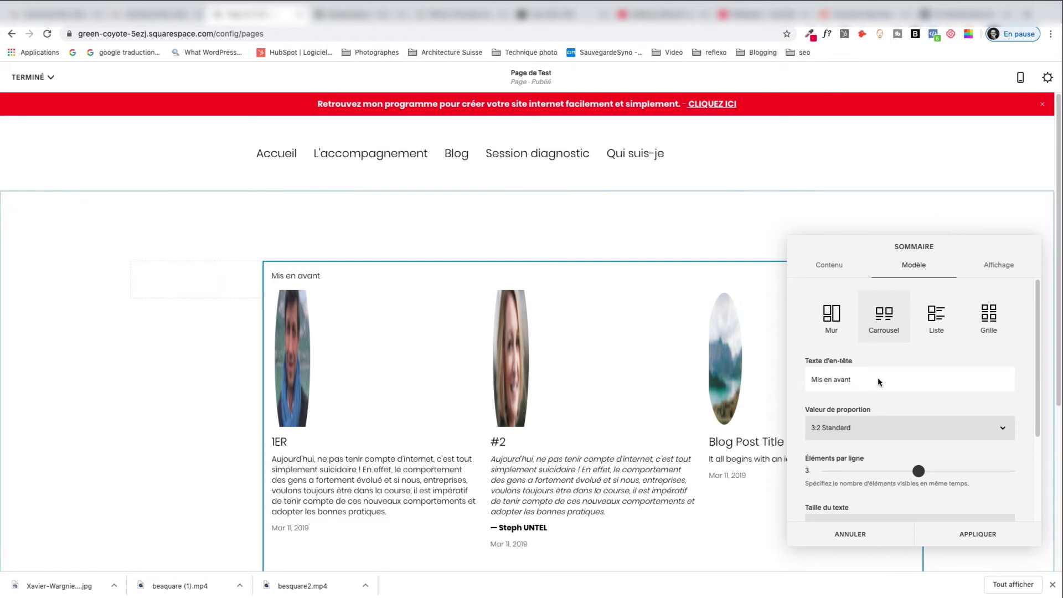
Set Valeur de proportion to Auto and Éléments par ligne to 1.
drag(878, 377, 799, 371)
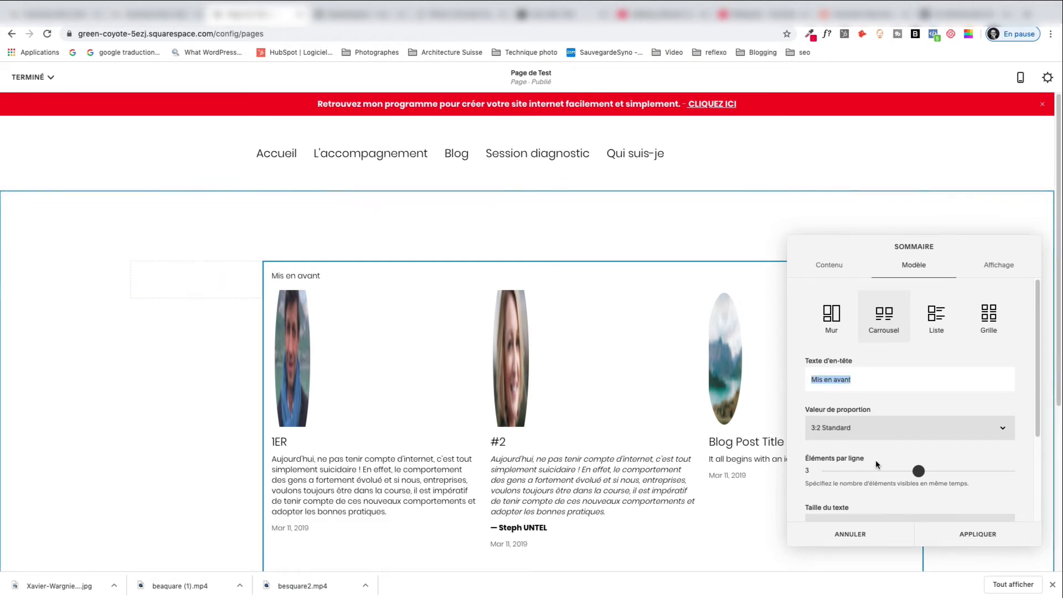
scroll(814, 412, down, 1)
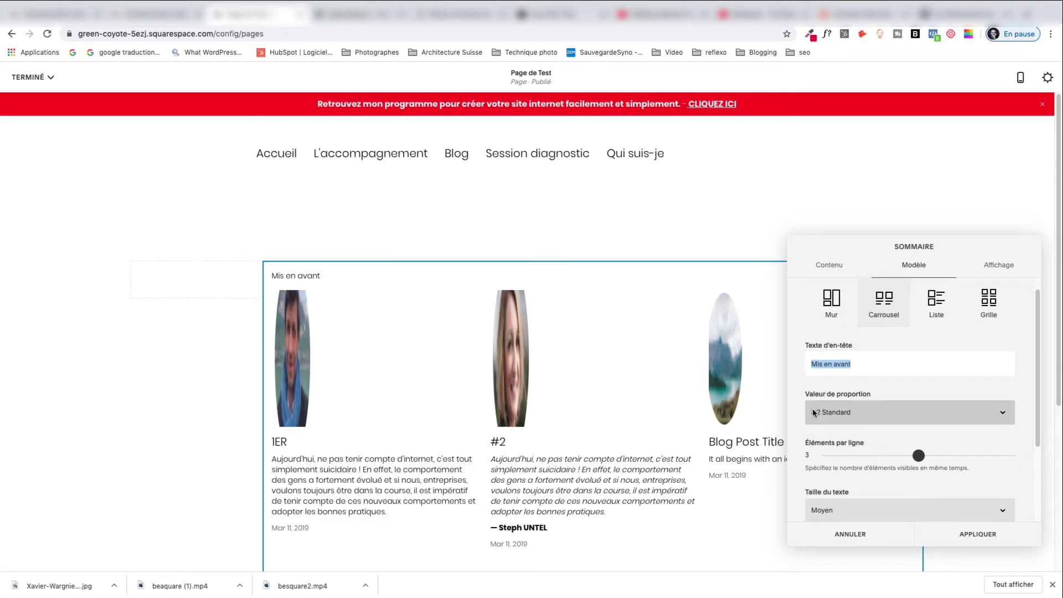
scroll(846, 429, down, 1)
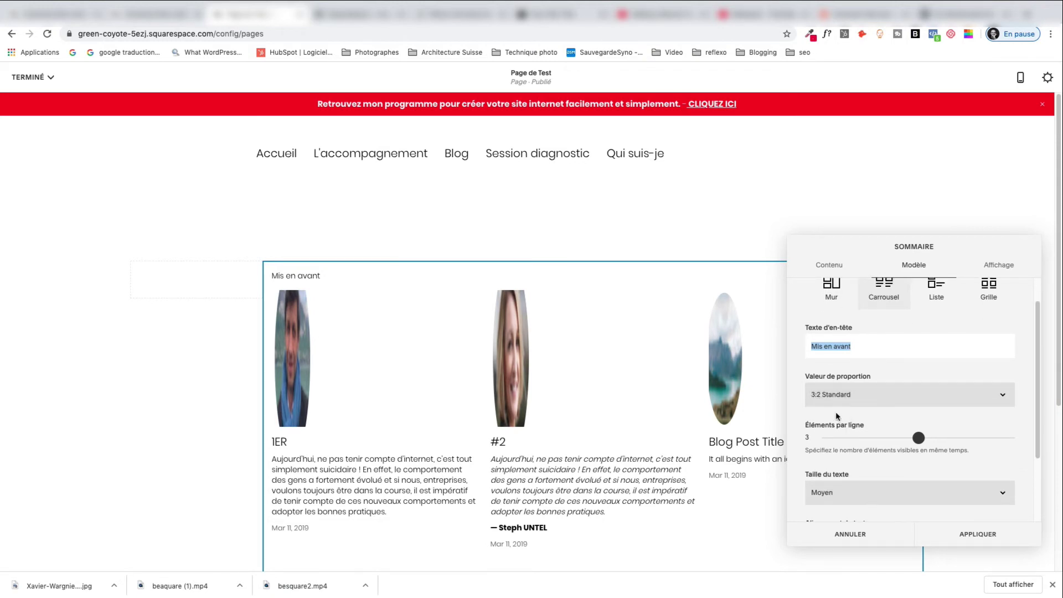
click(816, 396)
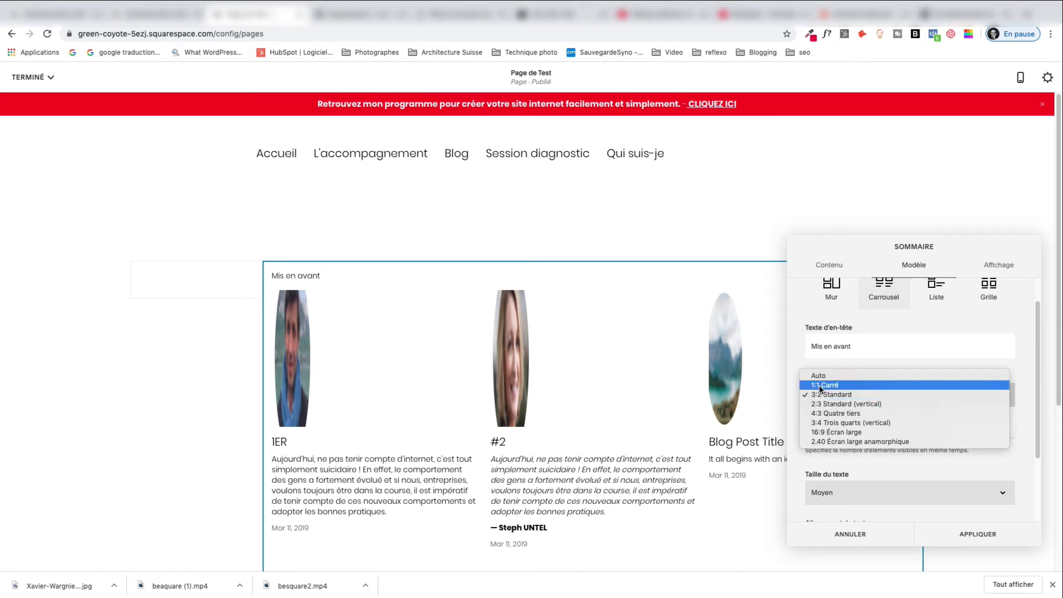
click(819, 376)
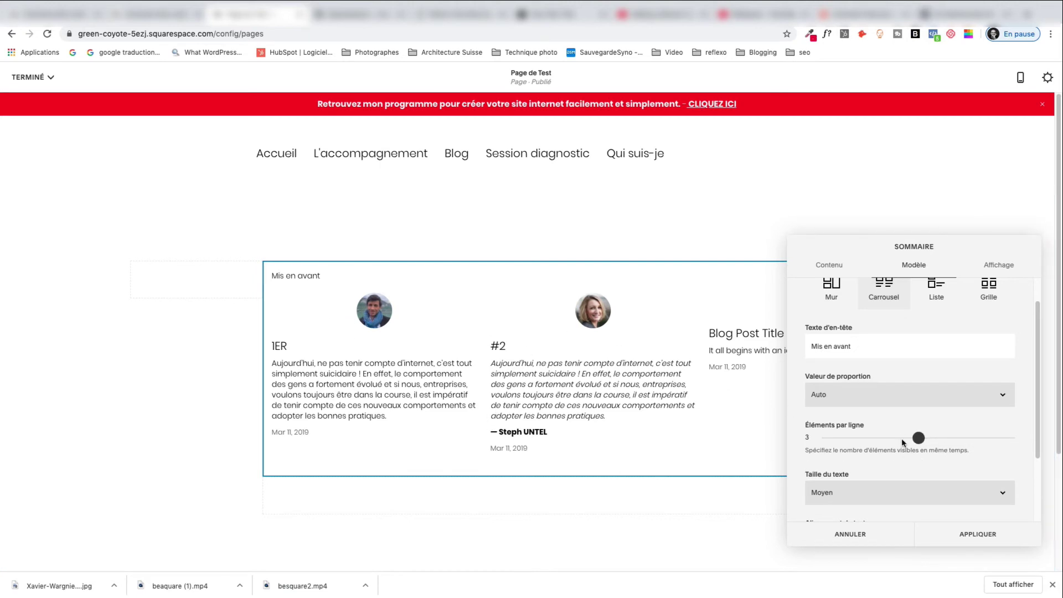
drag(904, 440, 836, 440)
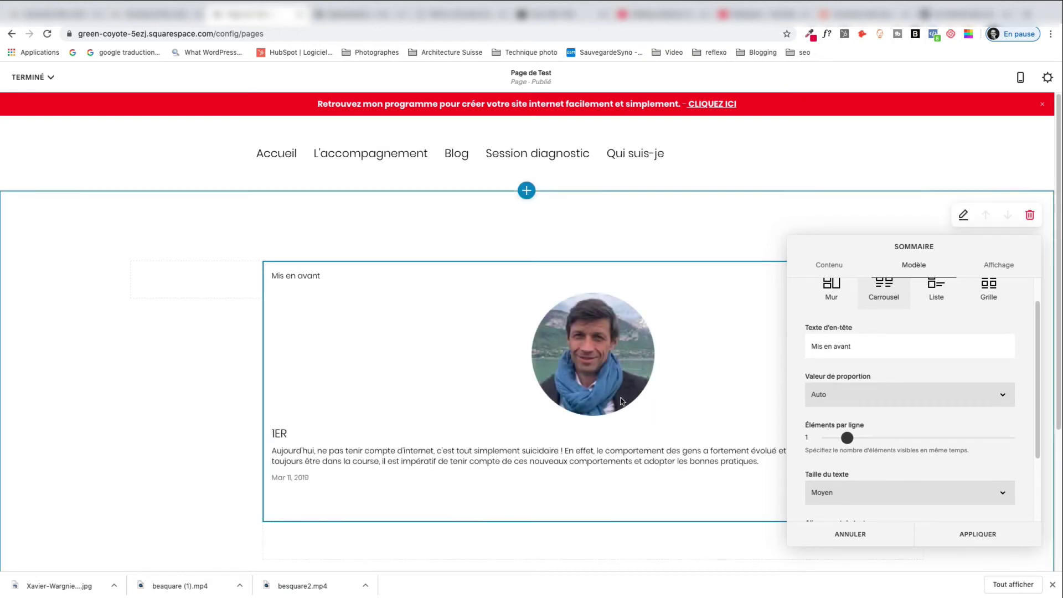
Make the post text Très grand and centre-aligned.
scroll(948, 462, down, 3)
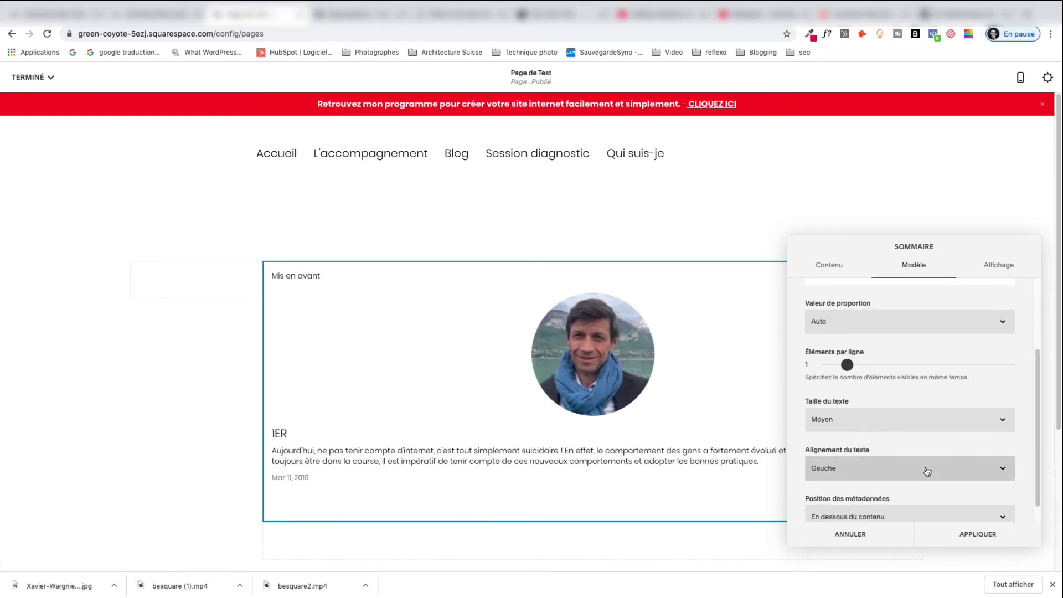
click(842, 405)
click(842, 382)
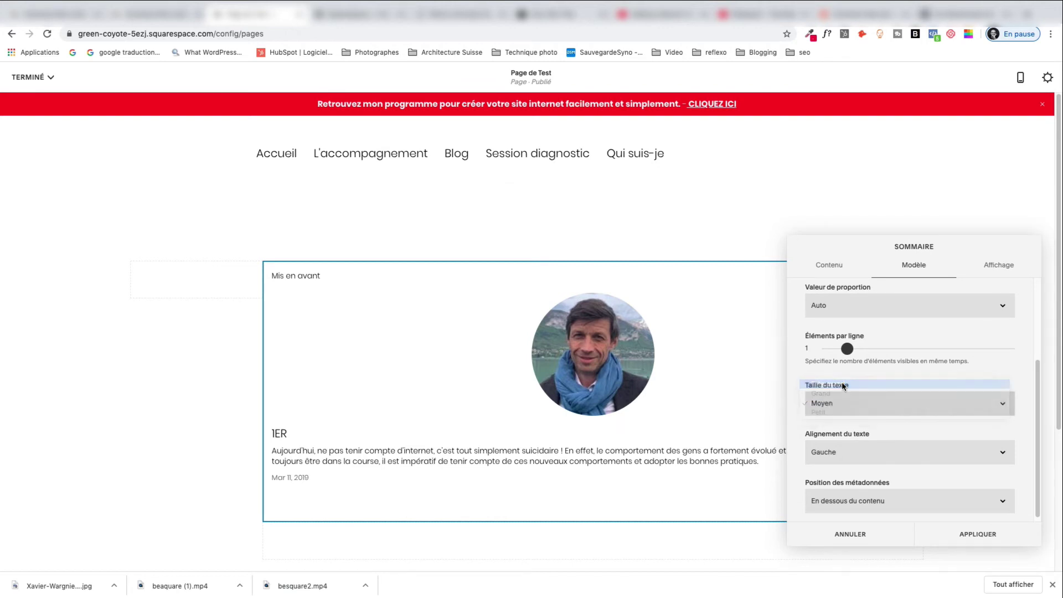
click(836, 451)
click(840, 466)
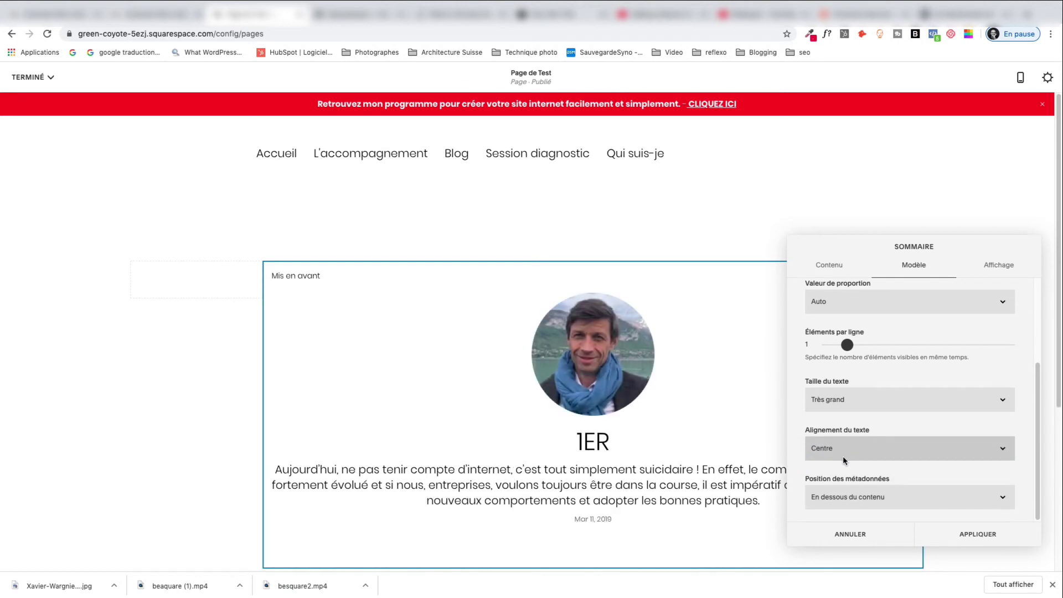
Clear the Mis en avant text from Texte d'en-tête.
scroll(910, 487, up, 3)
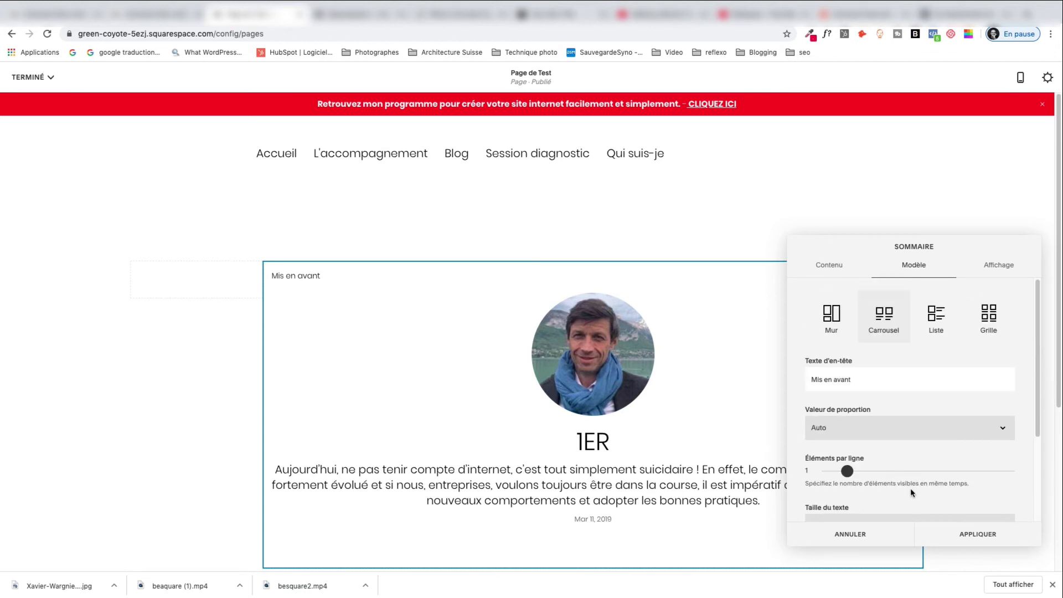
click(999, 266)
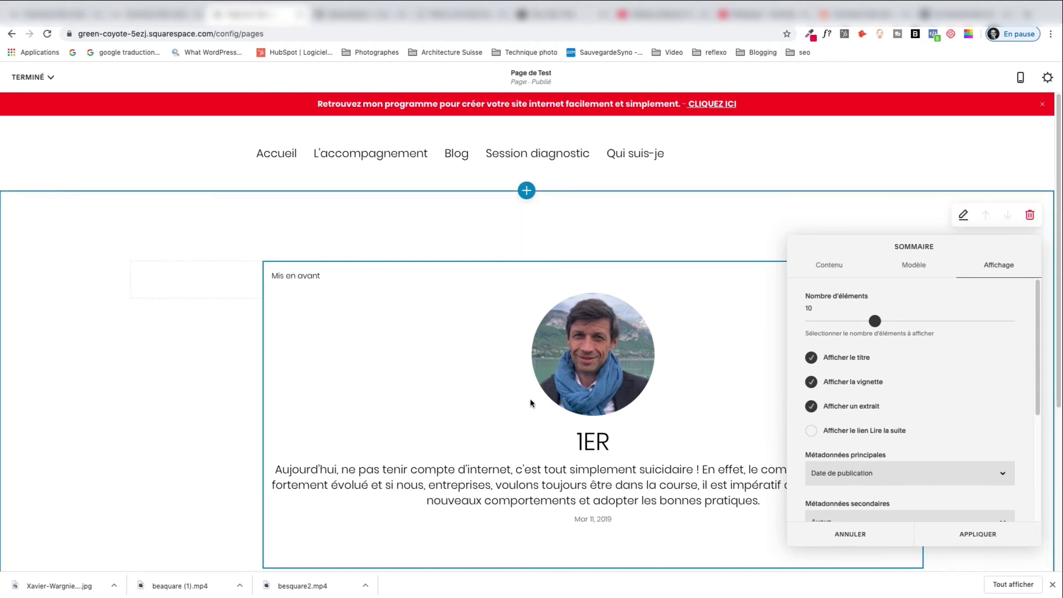
click(912, 266)
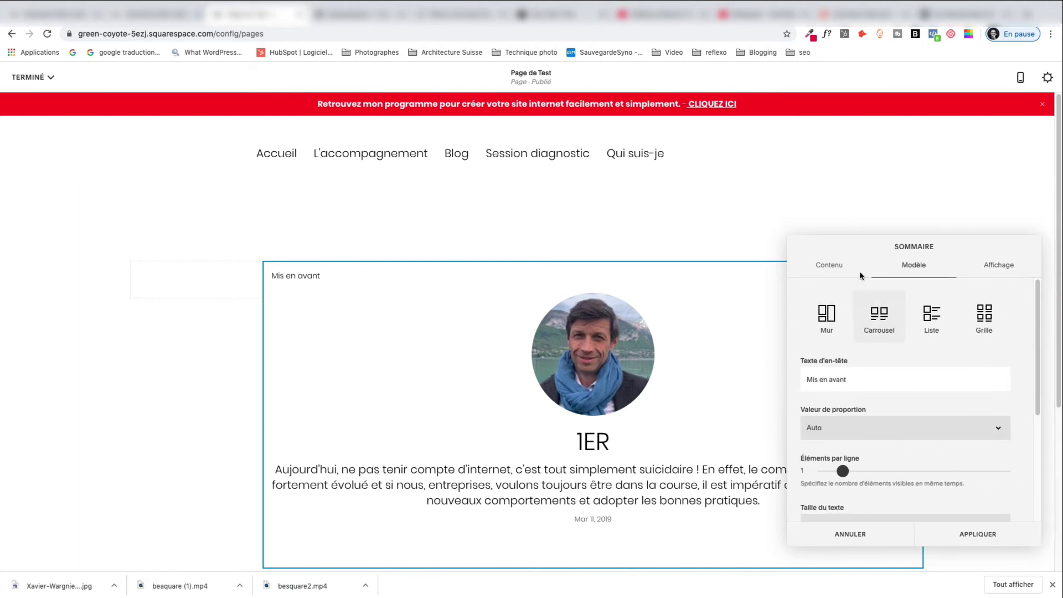
triple_click(857, 384)
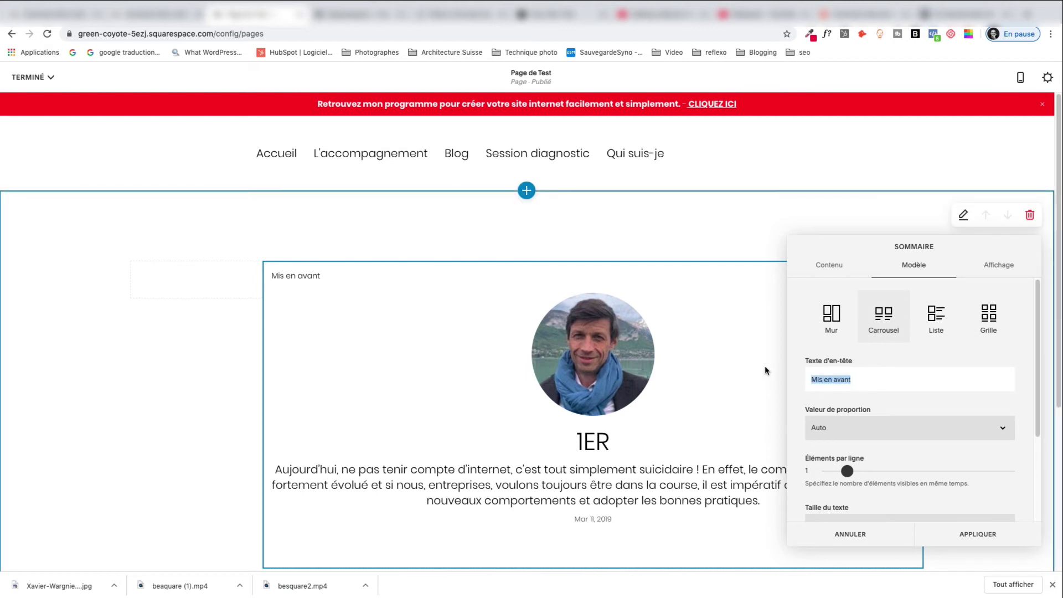
key(BackSpace)
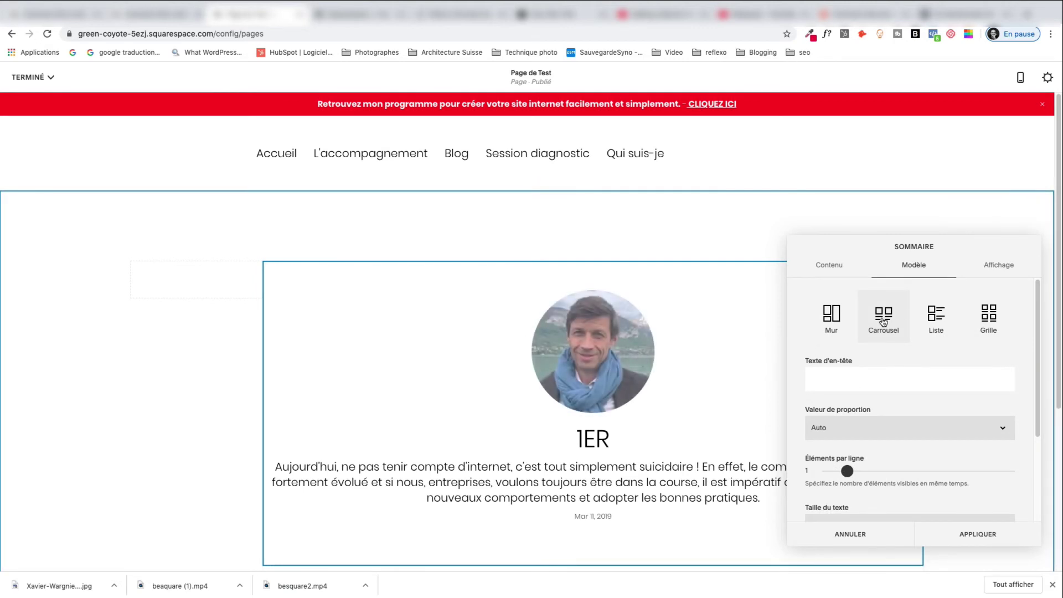
click(996, 265)
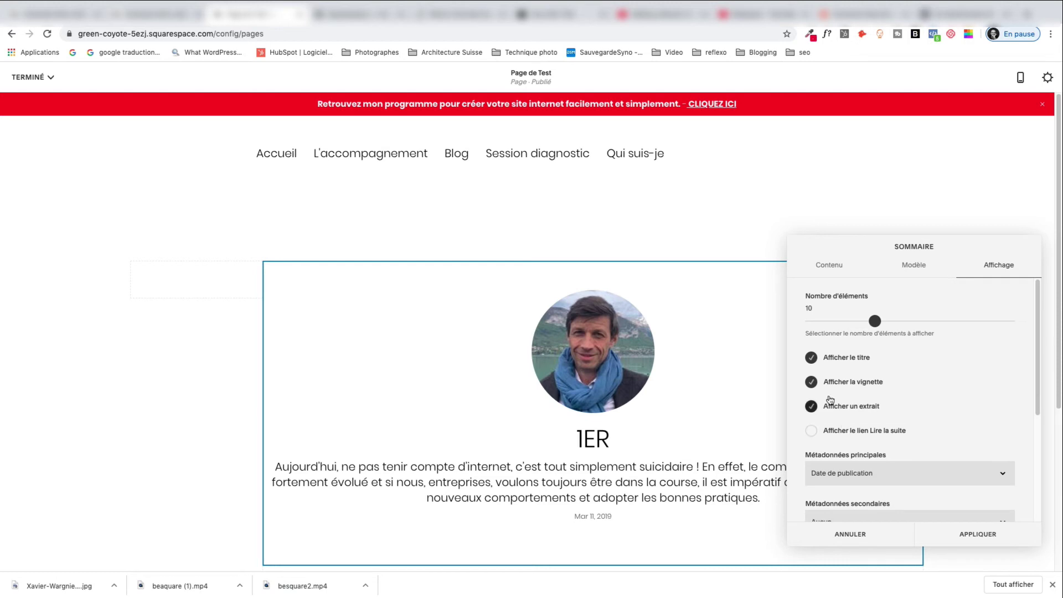
Set Métadonnées principales to Aucun to hide the publication date.
scroll(825, 407, down, 1)
scroll(824, 406, down, 5)
scroll(824, 407, up, 6)
scroll(826, 409, down, 1)
scroll(826, 408, down, 2)
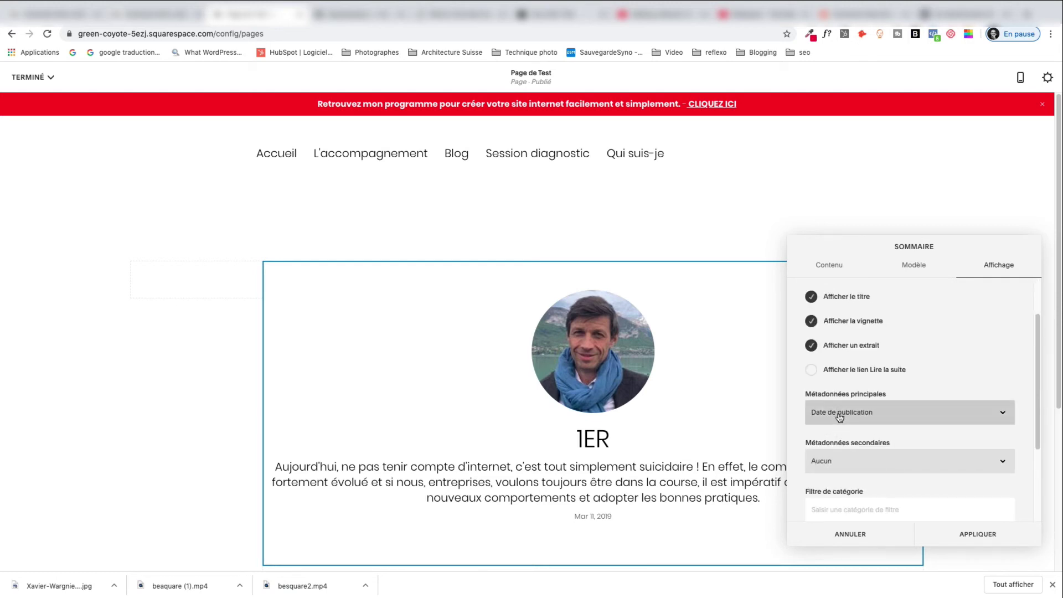
click(838, 408)
click(838, 403)
Limit the summary to 6 items, hide post titles, and apply the settings.
scroll(839, 410, up, 2)
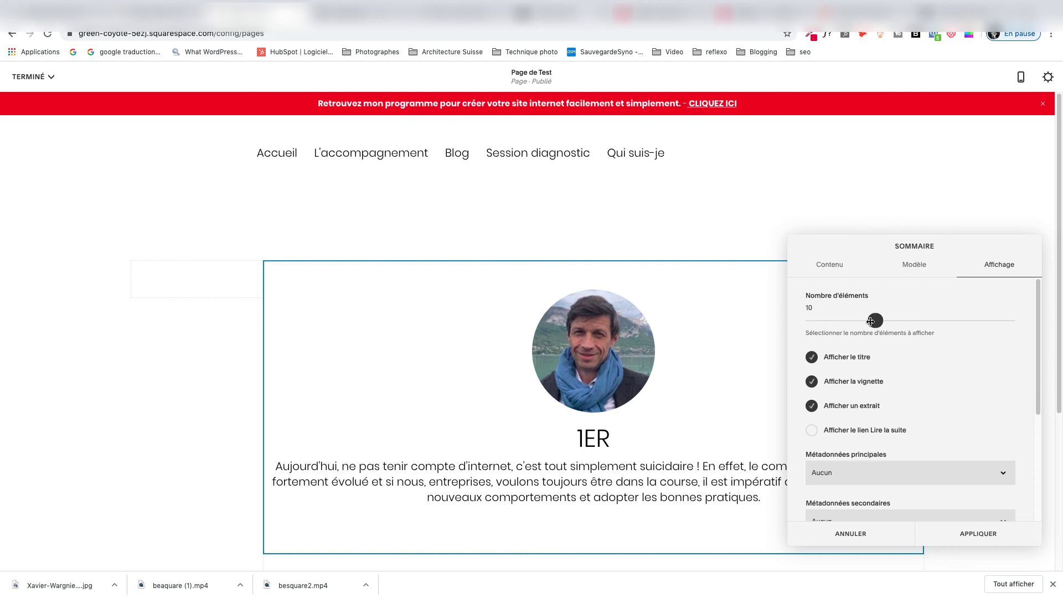
drag(872, 320, 841, 335)
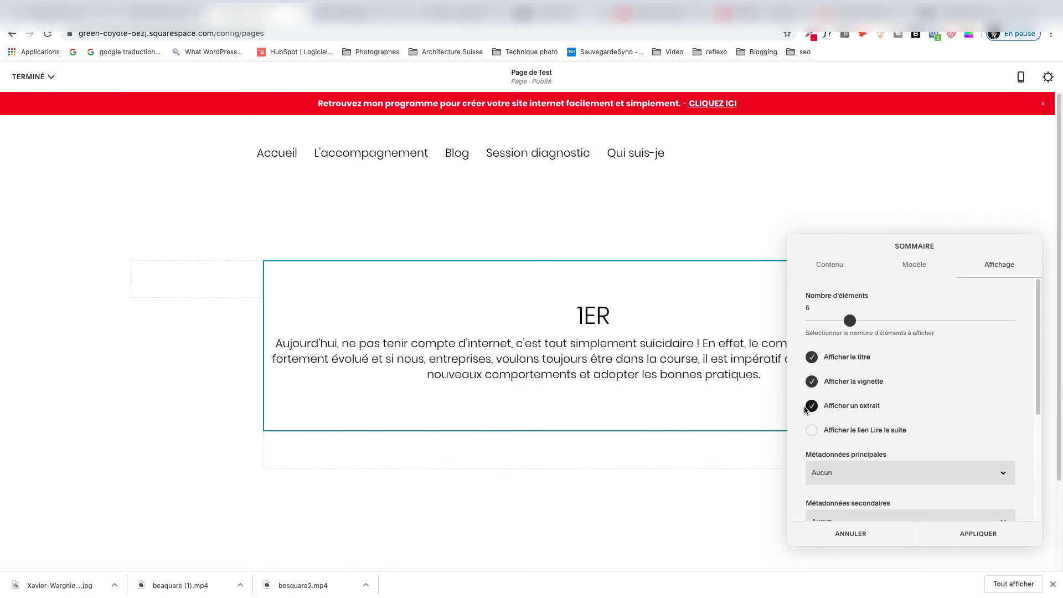
click(811, 387)
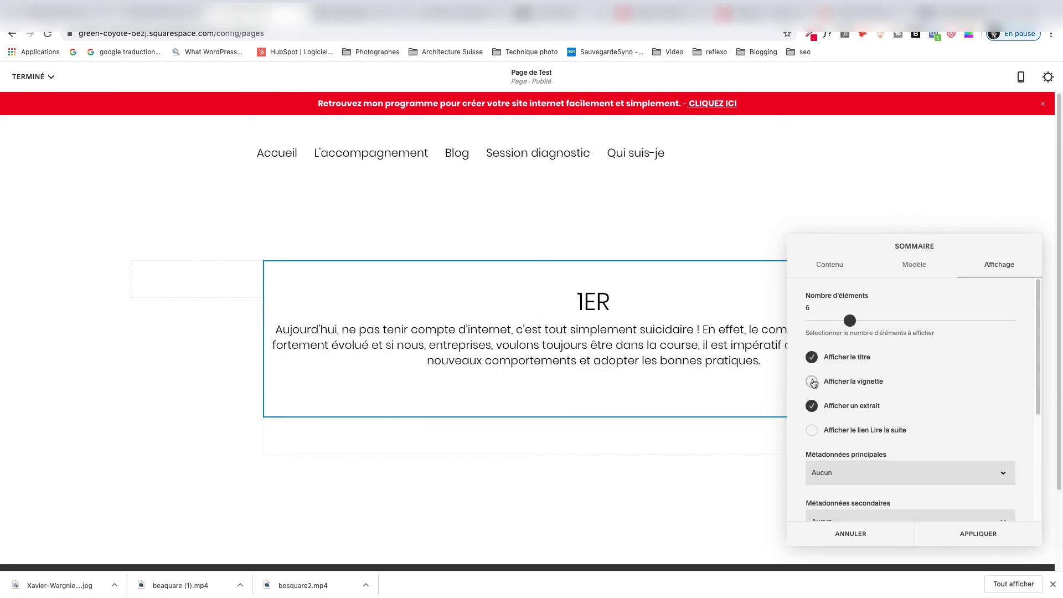
click(812, 382)
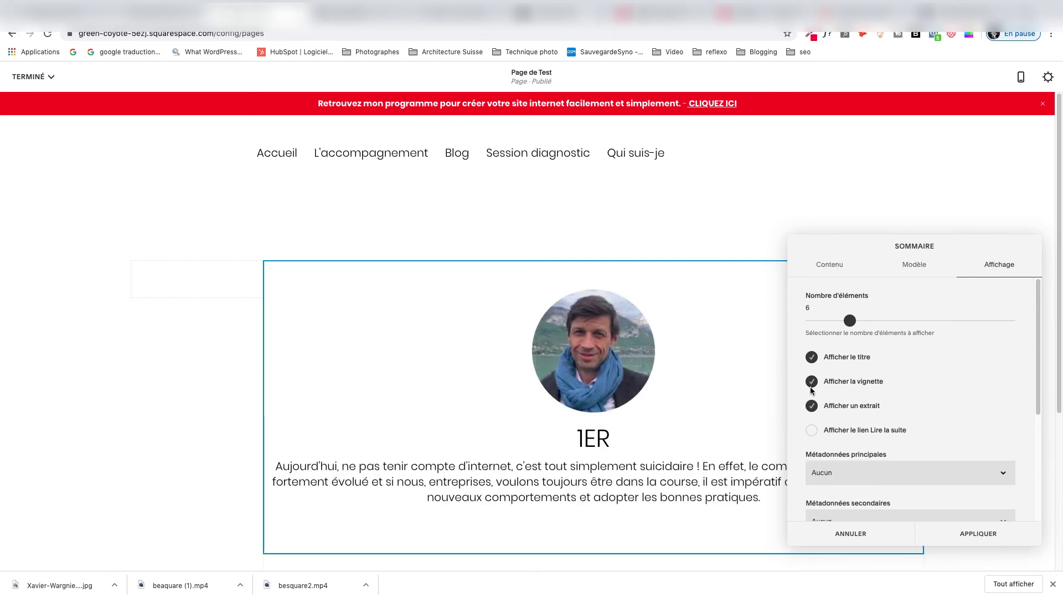
click(811, 357)
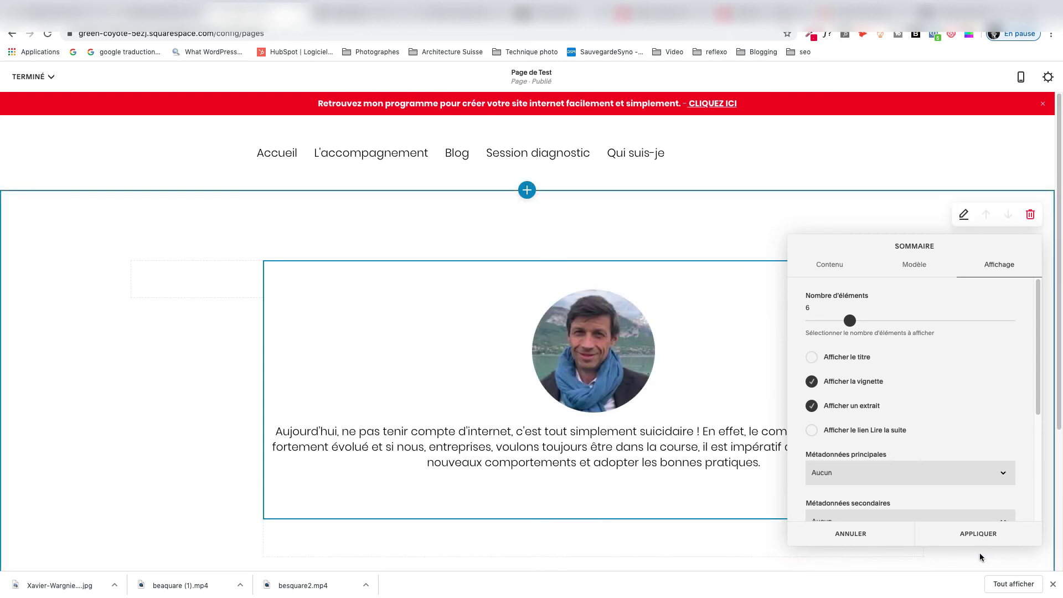
scroll(897, 487, down, 3)
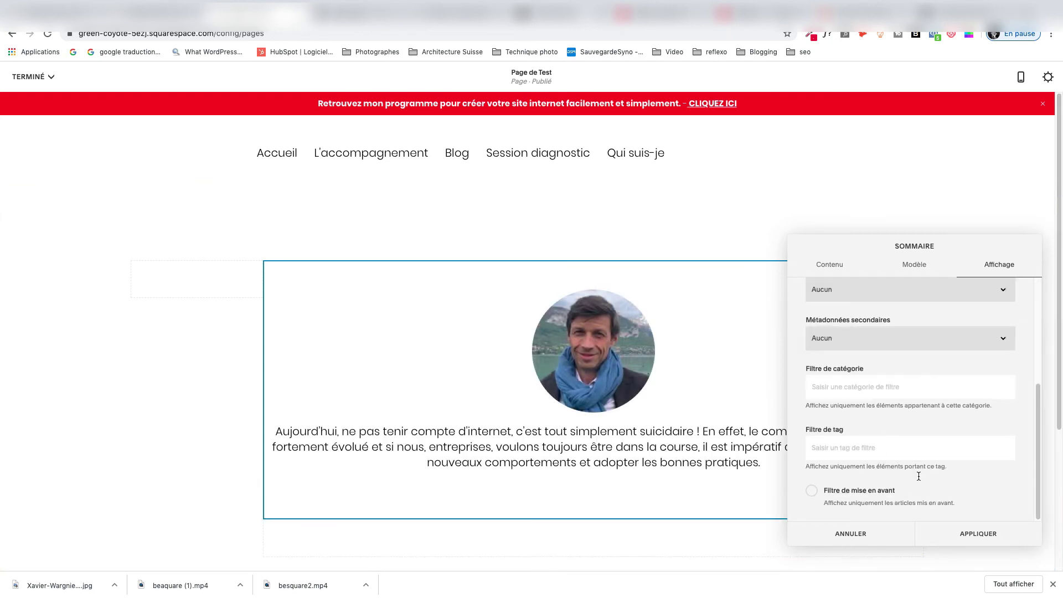
scroll(925, 432, up, 3)
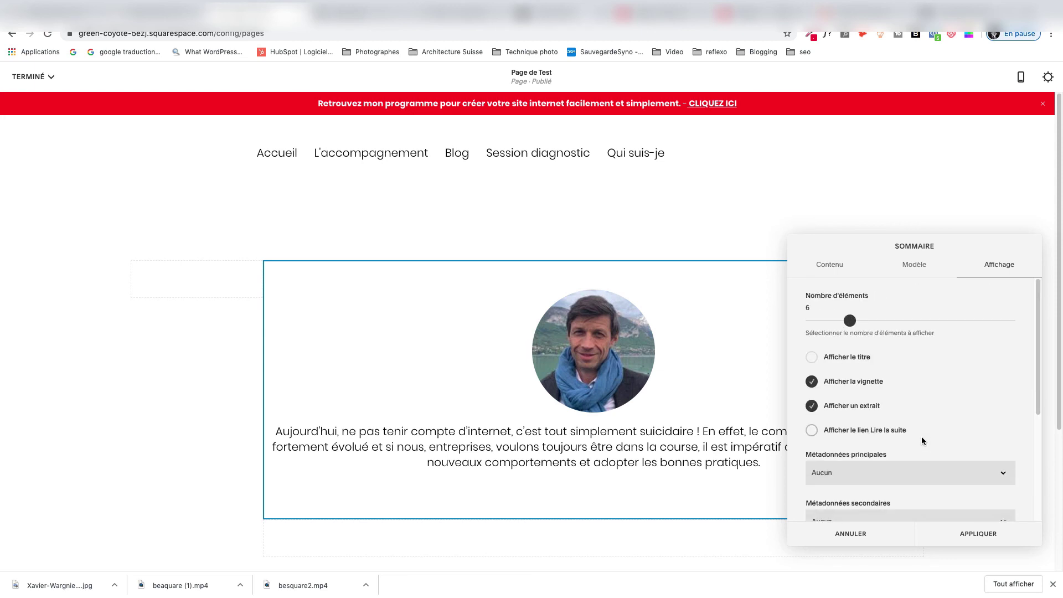
click(978, 534)
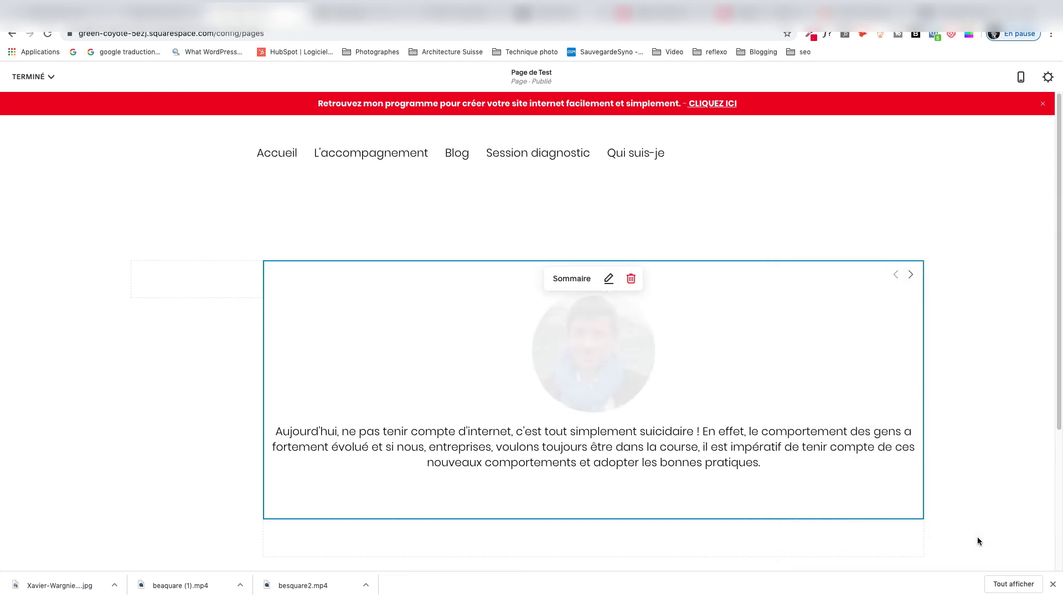
Save the page edits with TERMINÉ > Enregistrer and open the full-screen preview.
click(28, 76)
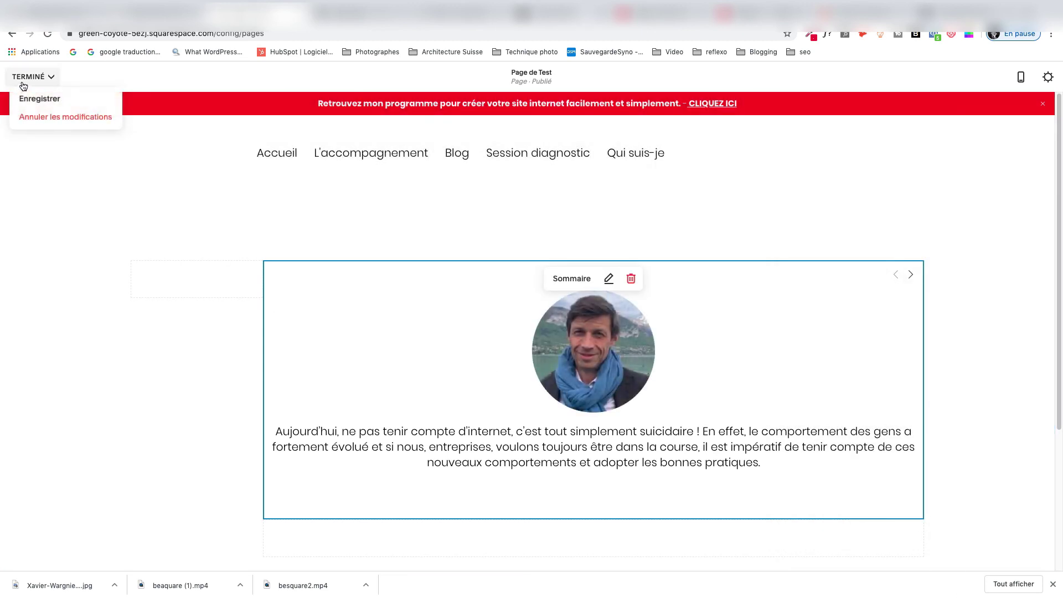
click(26, 99)
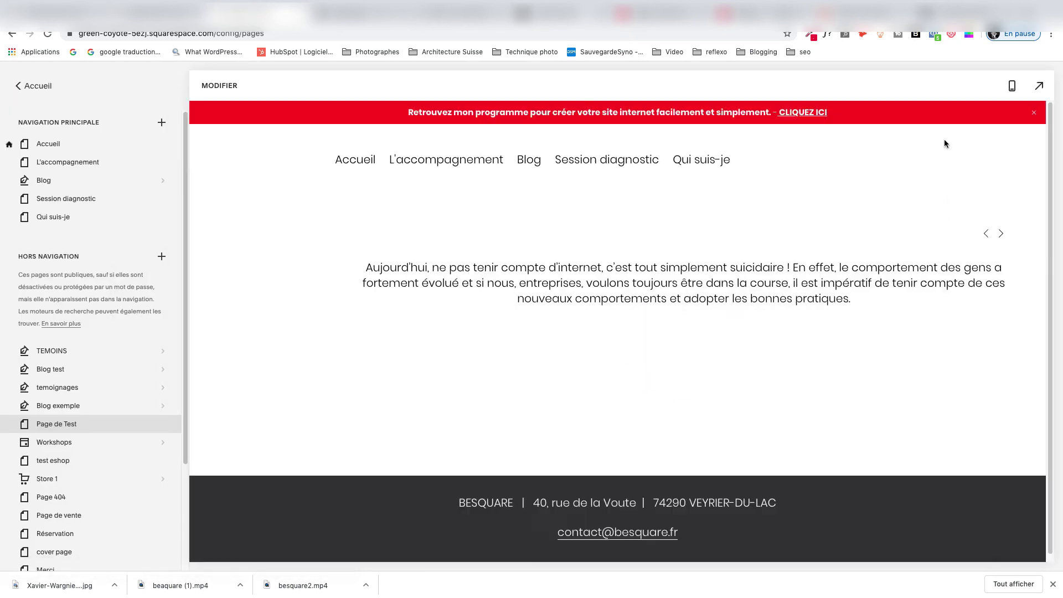
click(1037, 88)
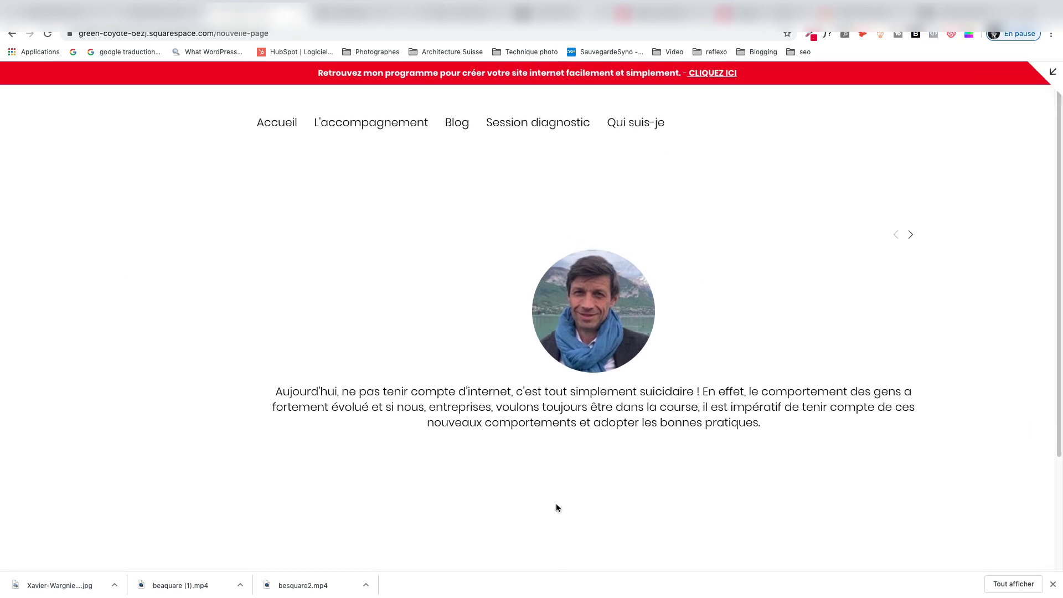
Cycle forward and back through the testimonial slides, then exit the preview.
click(910, 234)
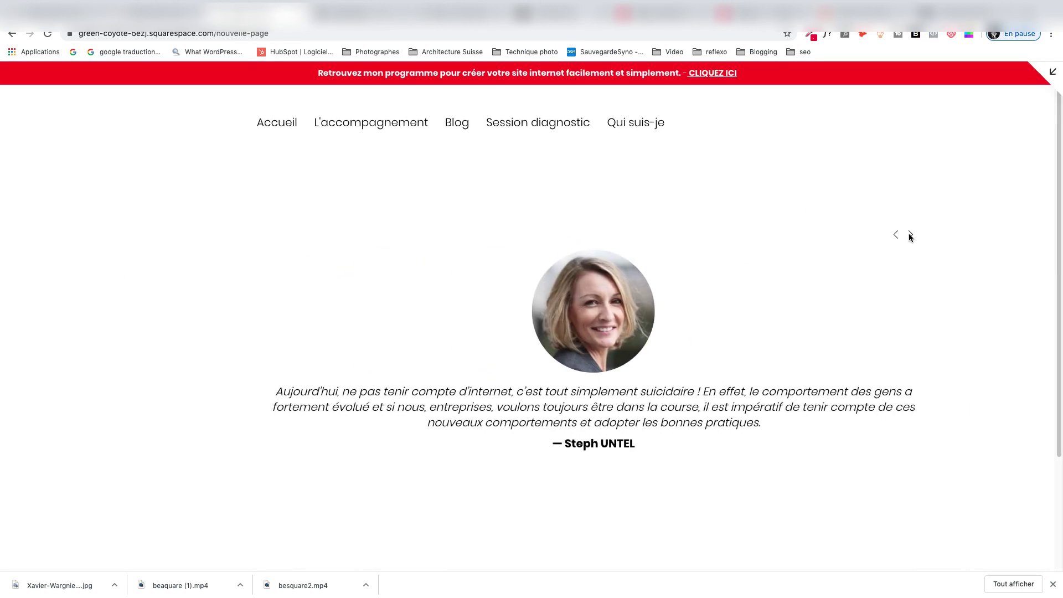
click(911, 235)
click(896, 236)
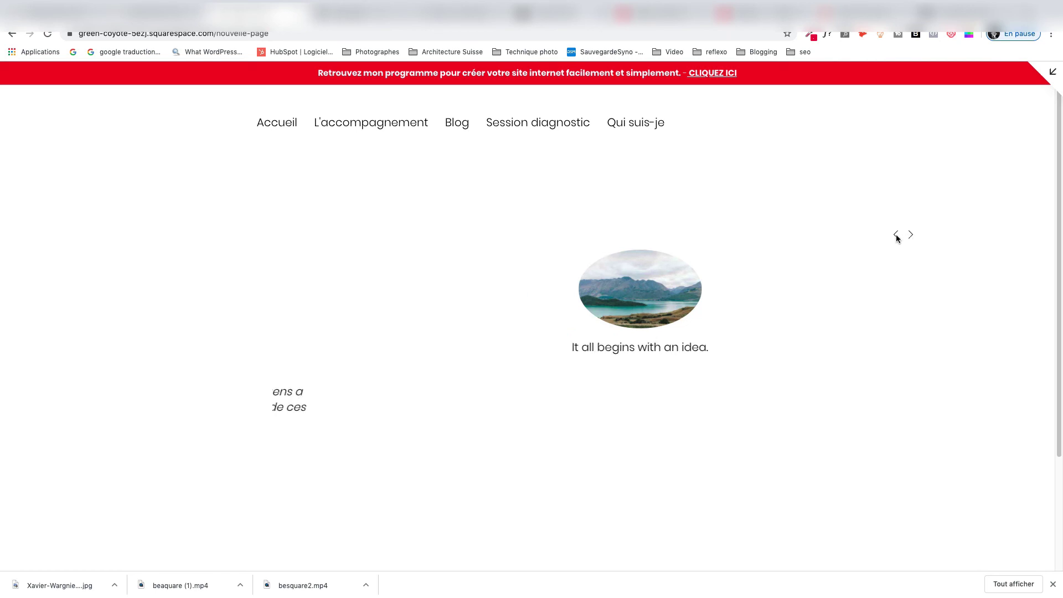
click(896, 235)
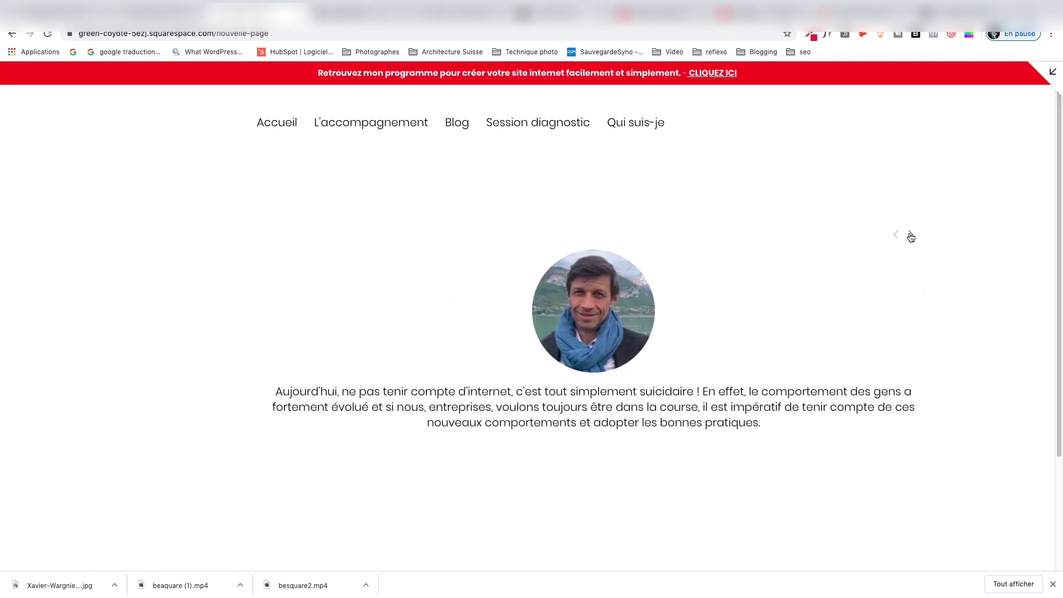
click(911, 235)
click(910, 235)
click(910, 235)
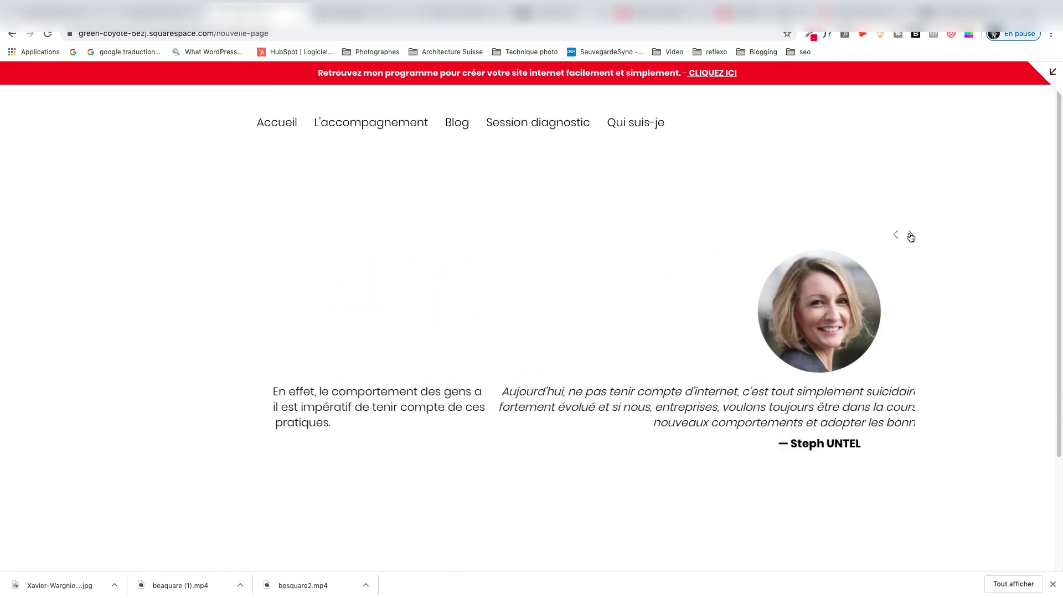
click(910, 235)
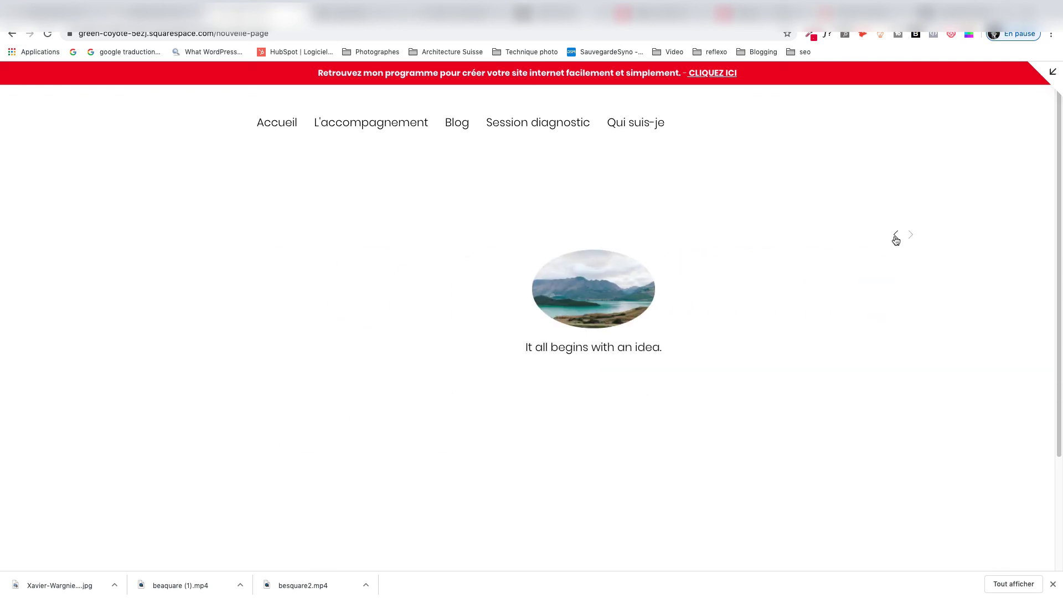
click(896, 237)
click(896, 237)
click(896, 237)
key(Escape)
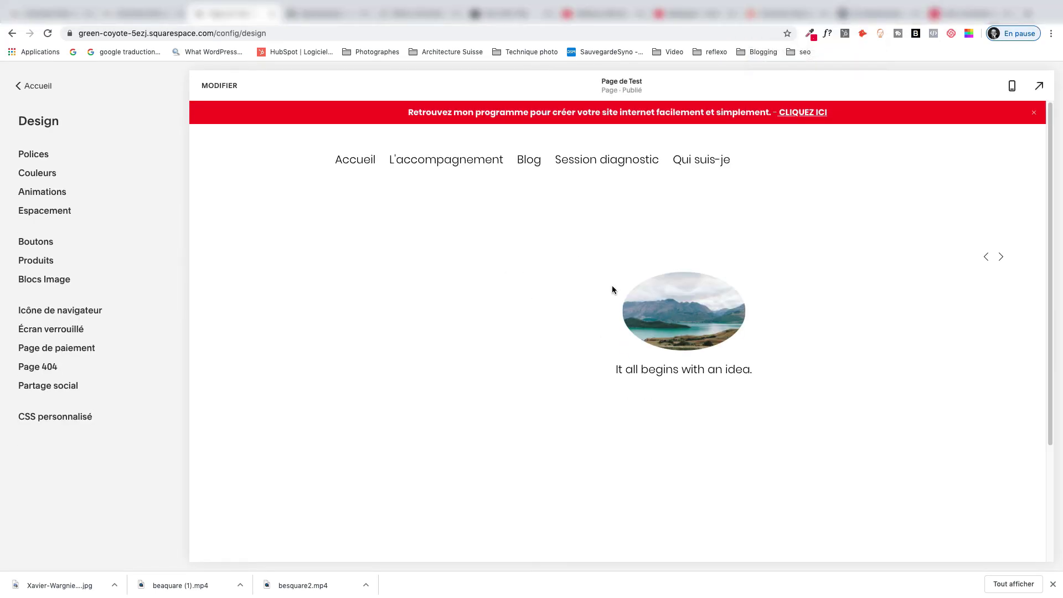
Flip through two carousel slides, then go to Accueil > Design > CSS personnalisé.
click(993, 254)
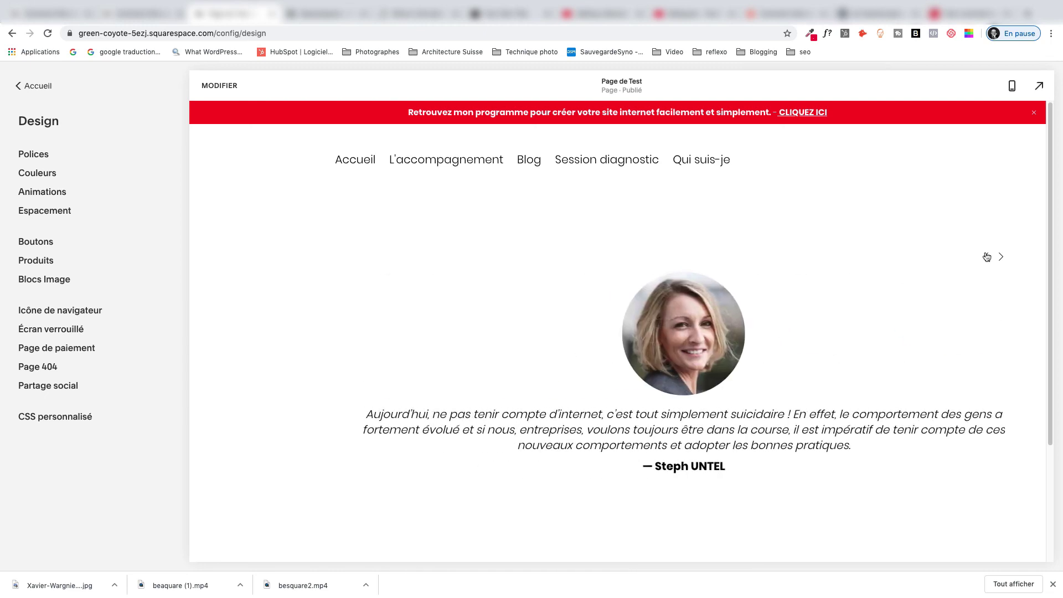
click(995, 258)
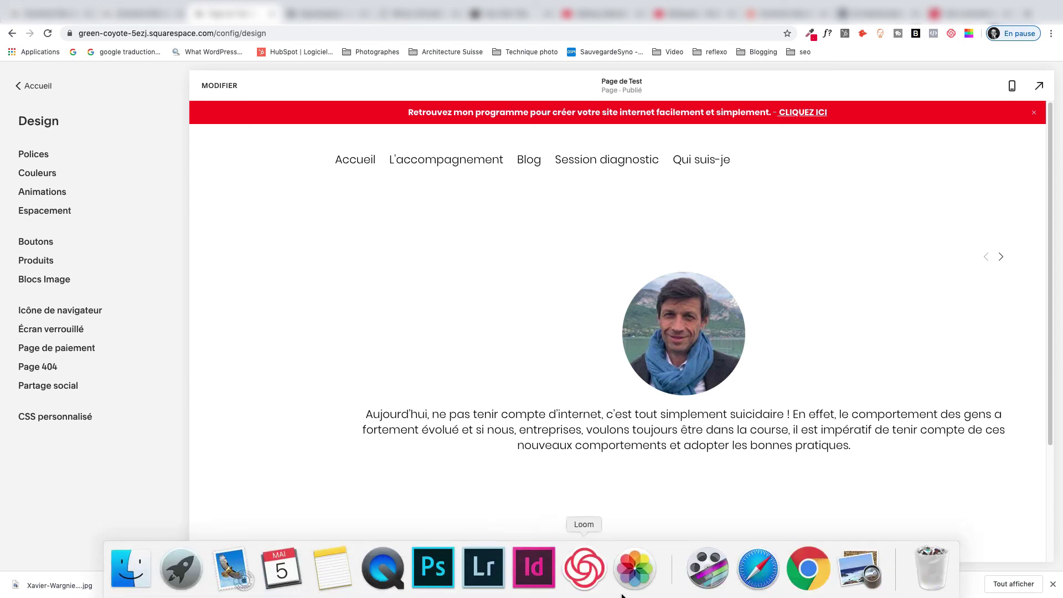
click(848, 586)
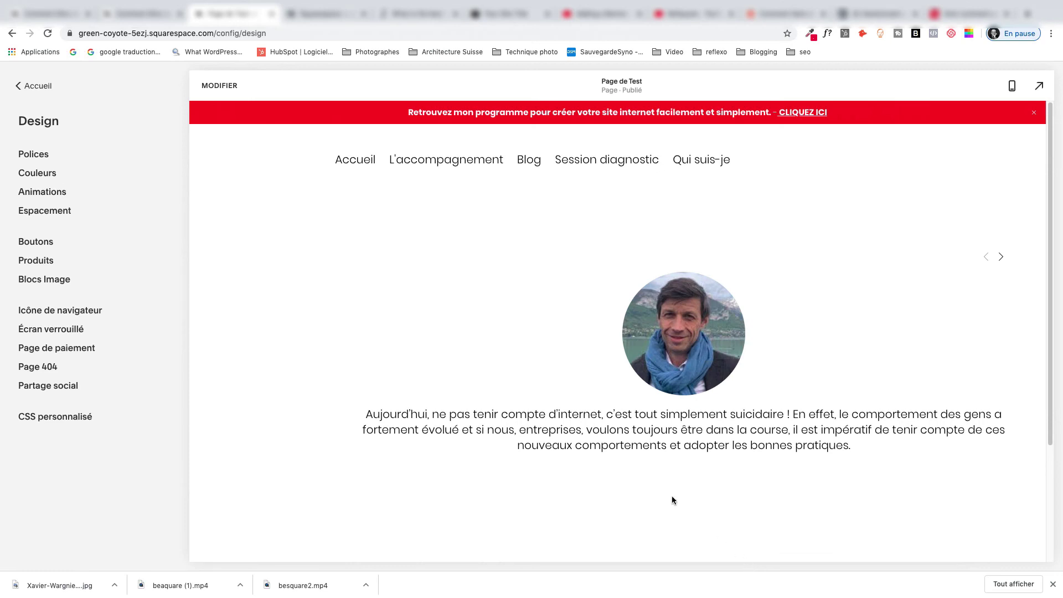
click(26, 86)
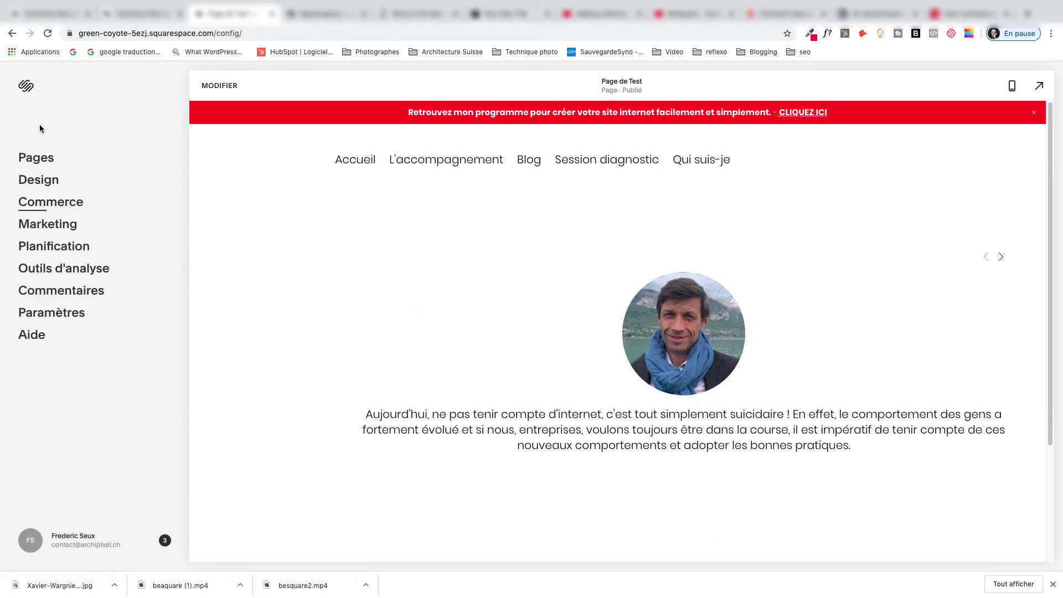
click(39, 181)
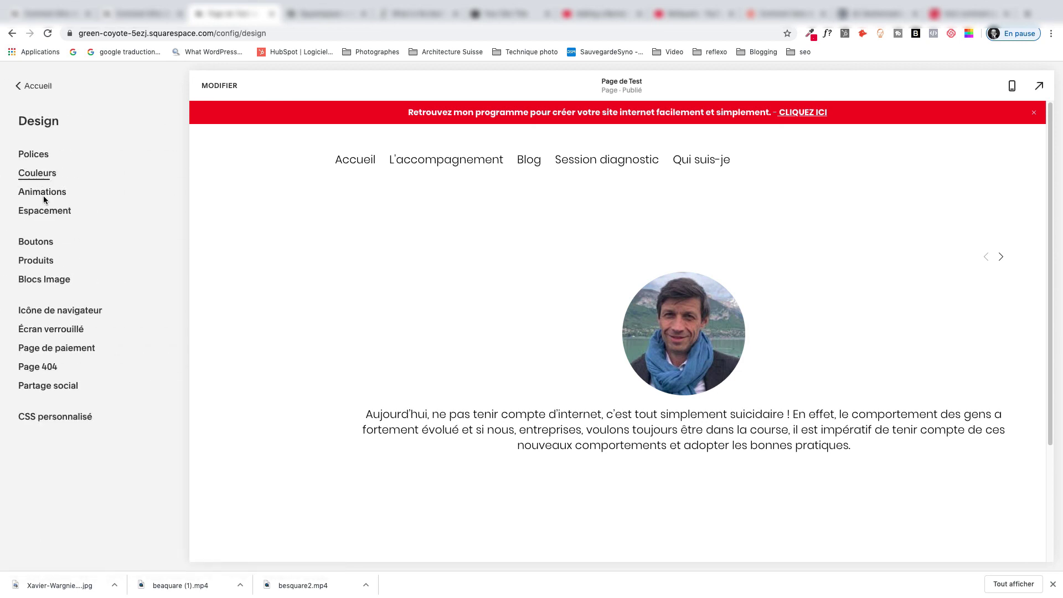
click(61, 417)
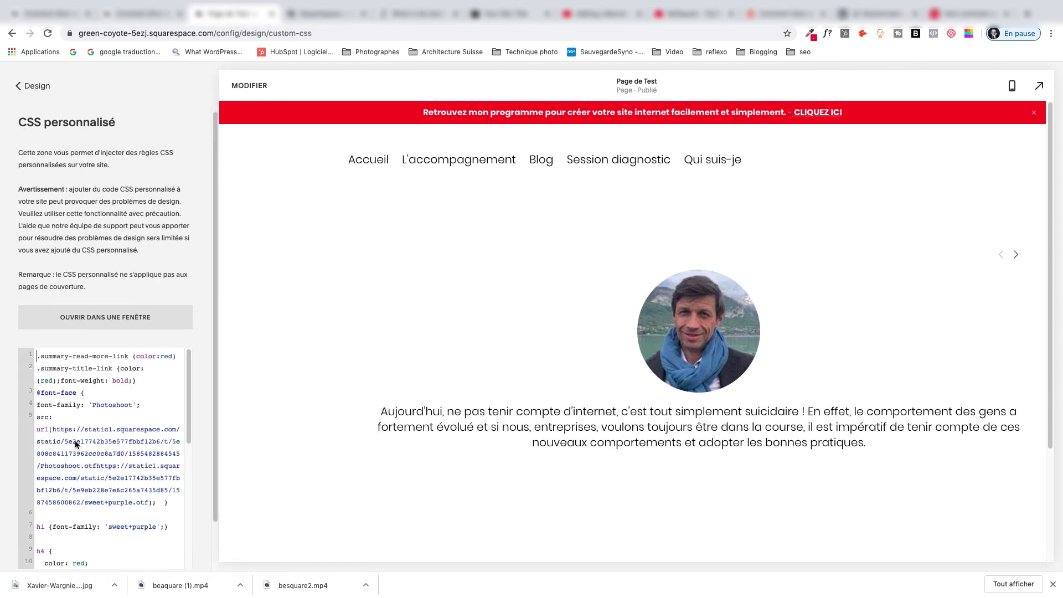
Delete the .summary-thumbnail and container rules on lines 24–33.
scroll(130, 464, down, 10)
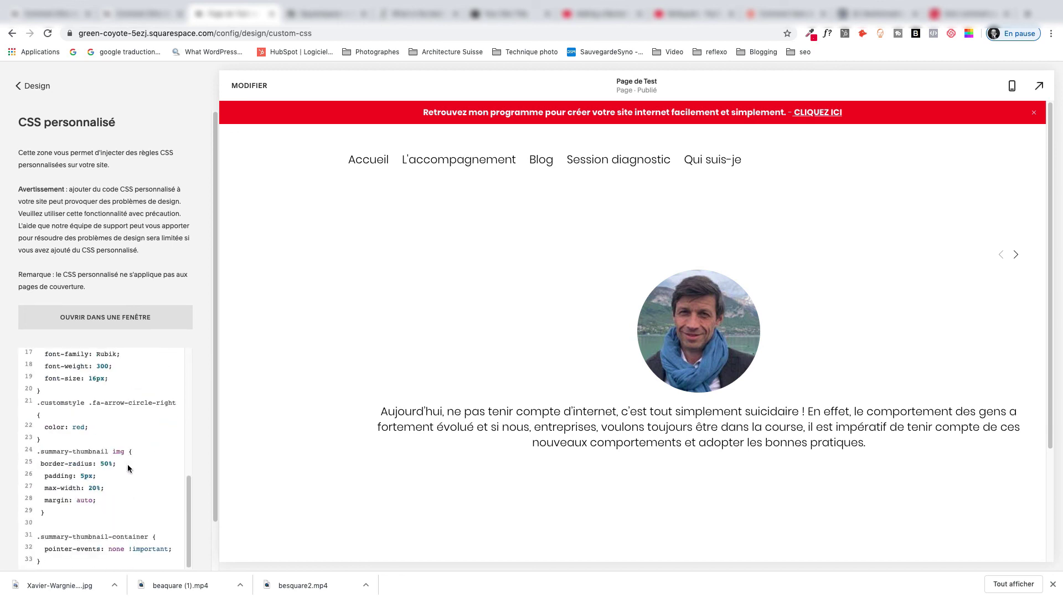
click(37, 451)
drag(37, 452, 157, 556)
key(super+c)
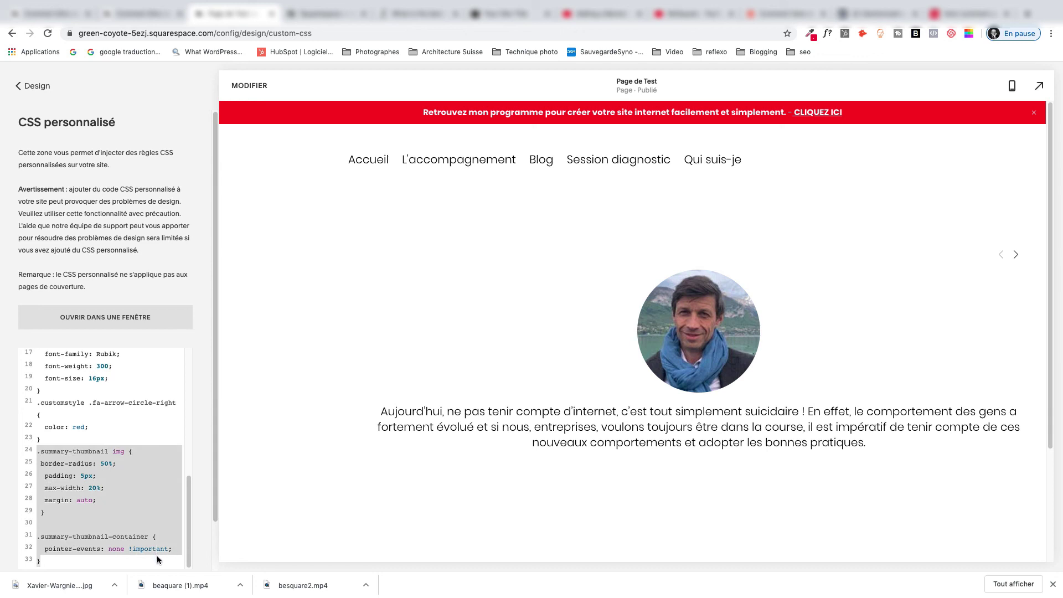
key(BackSpace)
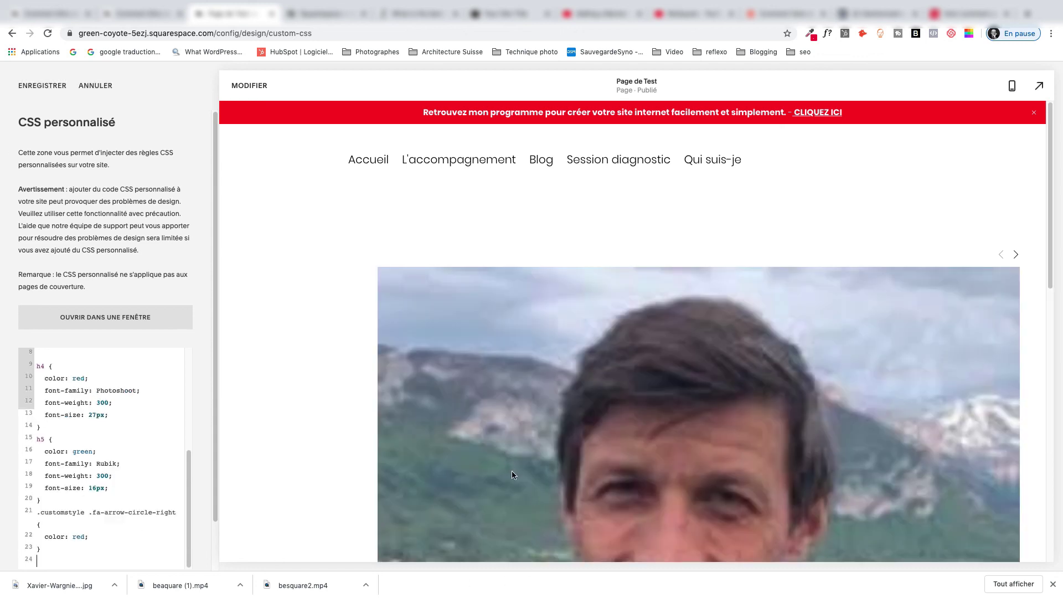
Paste the .summary-thumbnail rules back and save the custom CSS.
scroll(512, 475, down, 10)
scroll(526, 483, up, 6)
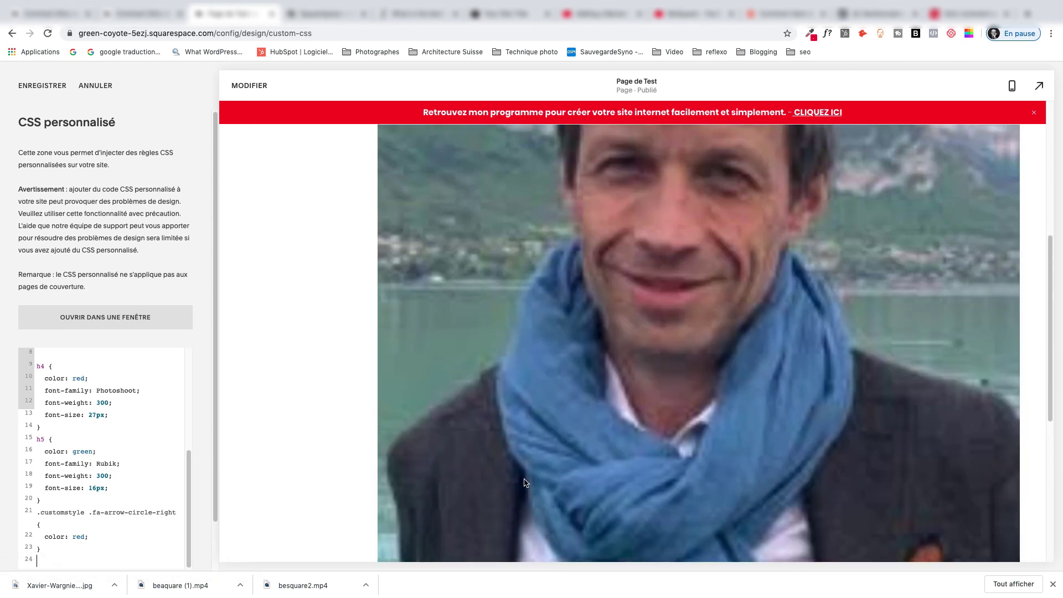
scroll(525, 483, up, 5)
scroll(448, 492, down, 5)
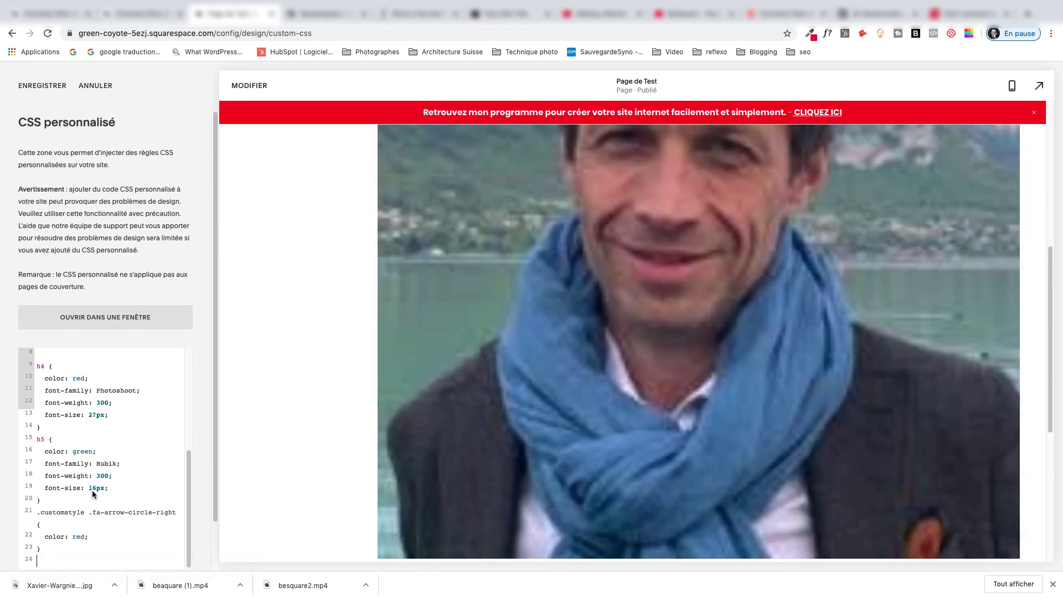
scroll(93, 476, down, 2)
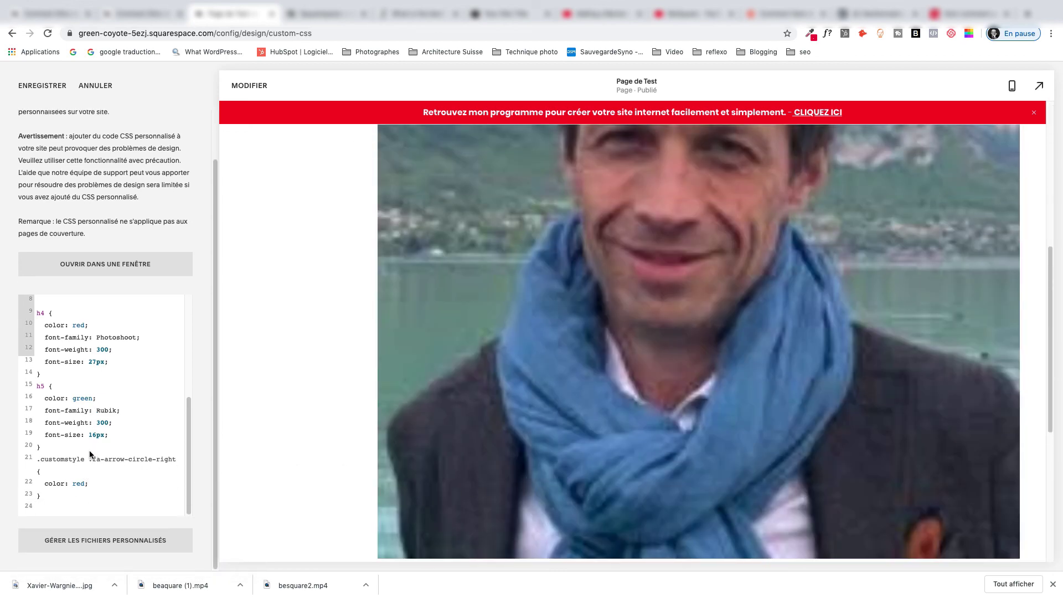
key(super+v)
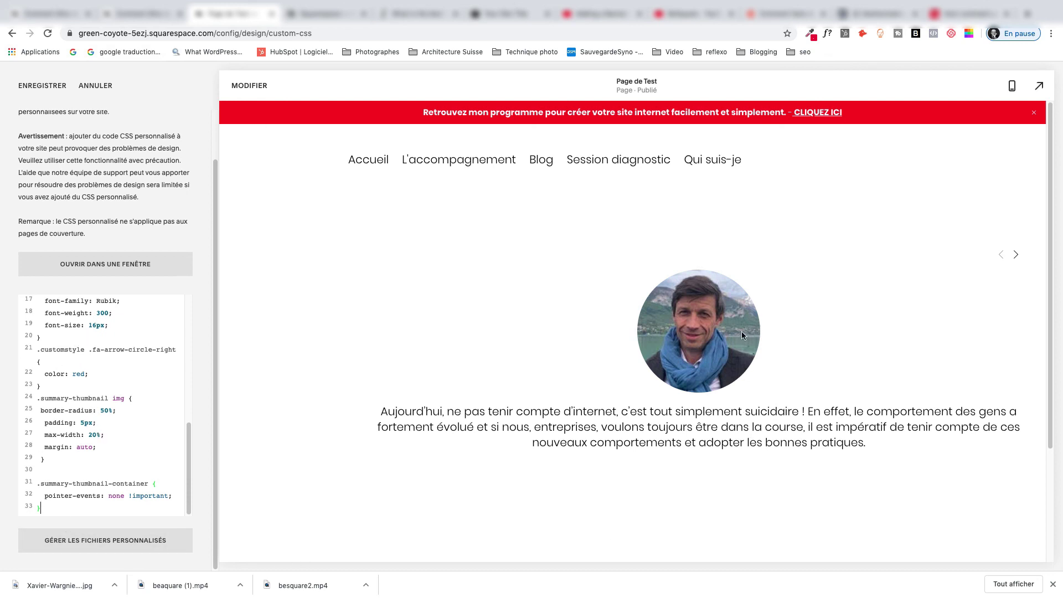
click(50, 89)
click(46, 87)
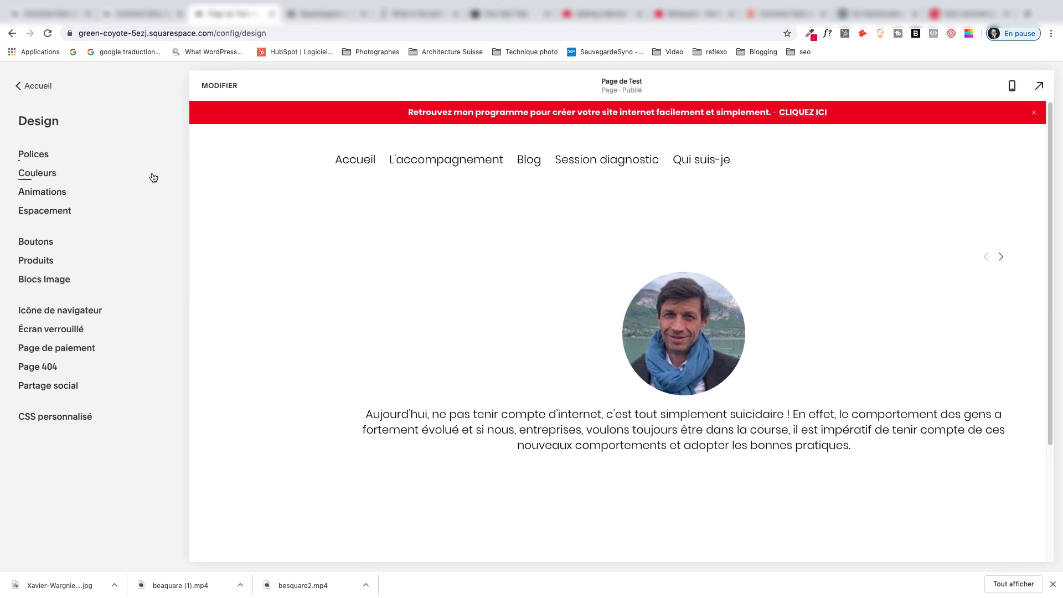
Return to the main menu and move the carousel forward two slides, then back two.
click(34, 87)
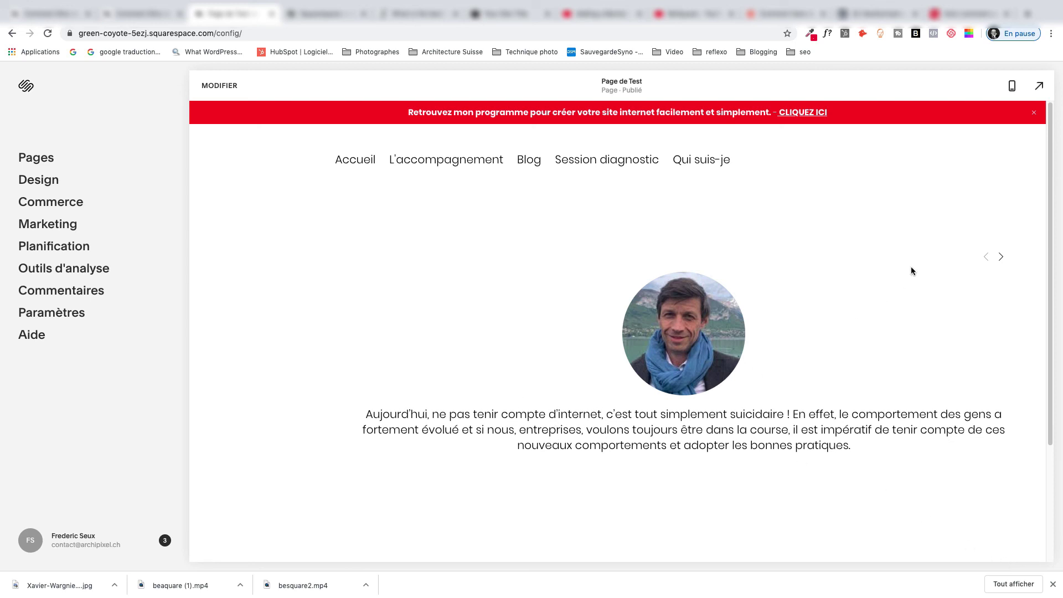
click(1001, 259)
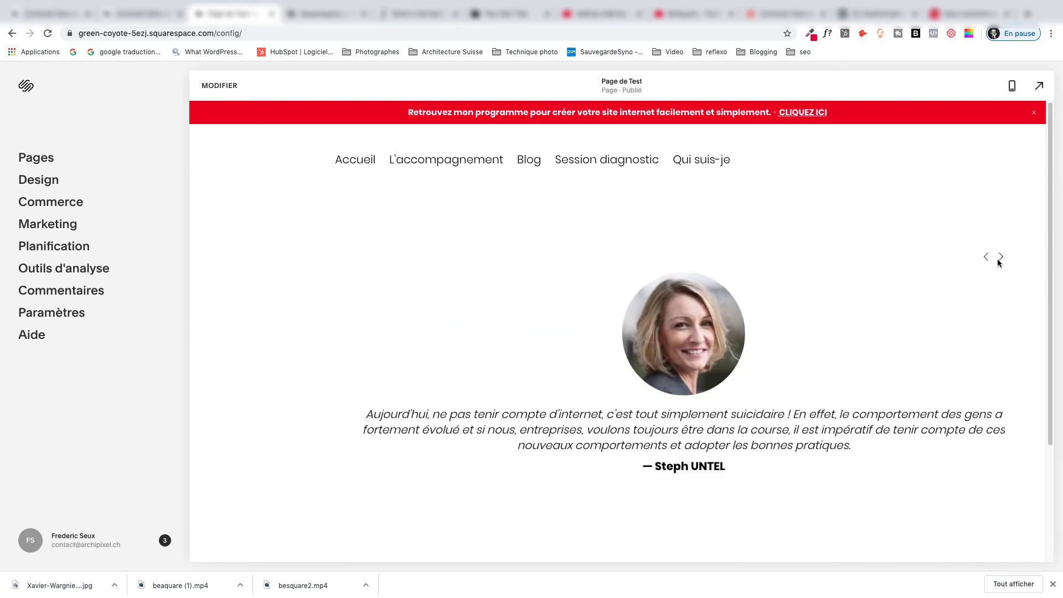
click(998, 259)
click(985, 258)
click(984, 258)
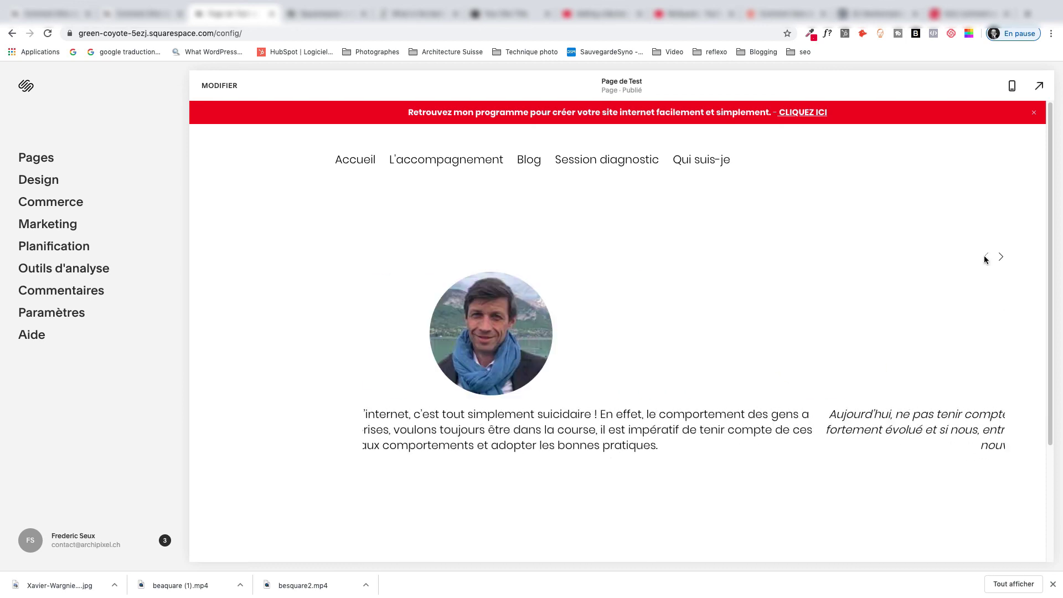